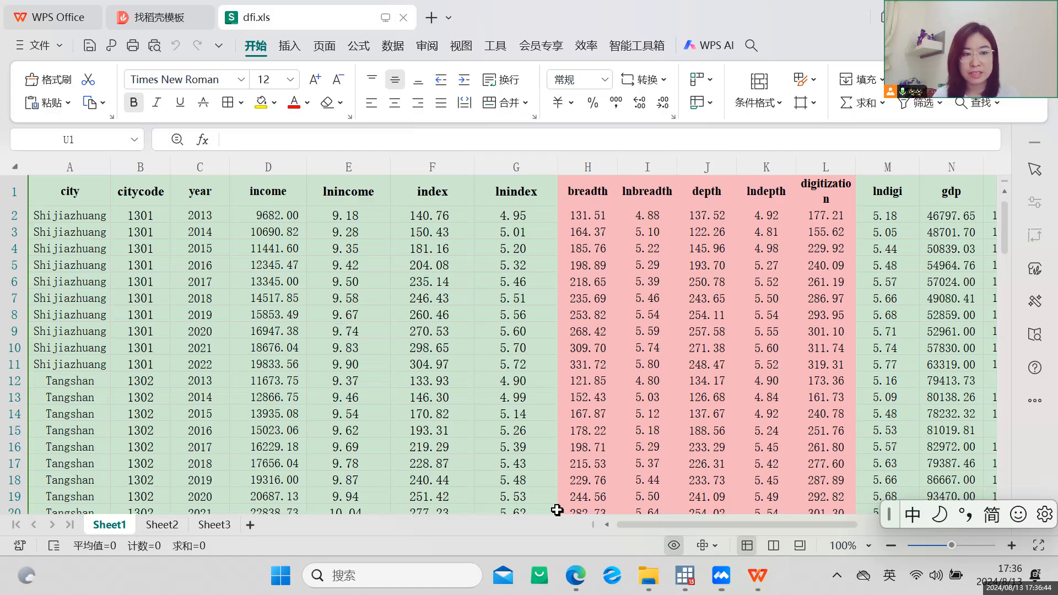
Examine the index, income, lnincome and lnindex columns on Sheet1 of dfi.xls.
mouse_move(639, 524)
left_mouse_down()
mouse_move(679, 524)
mouse_move(637, 525)
left_mouse_up()
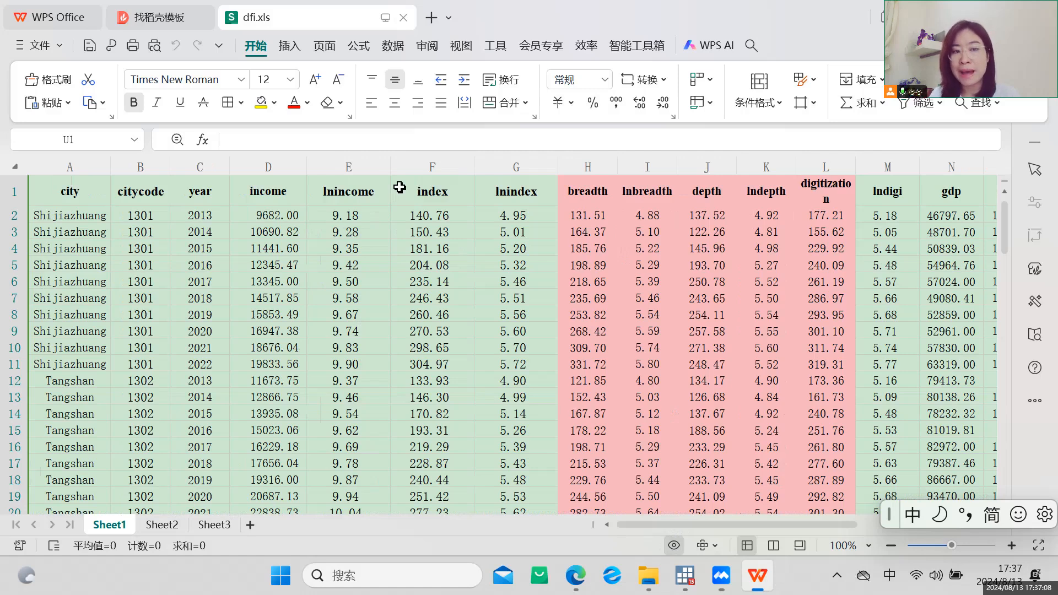
left_click(433, 167)
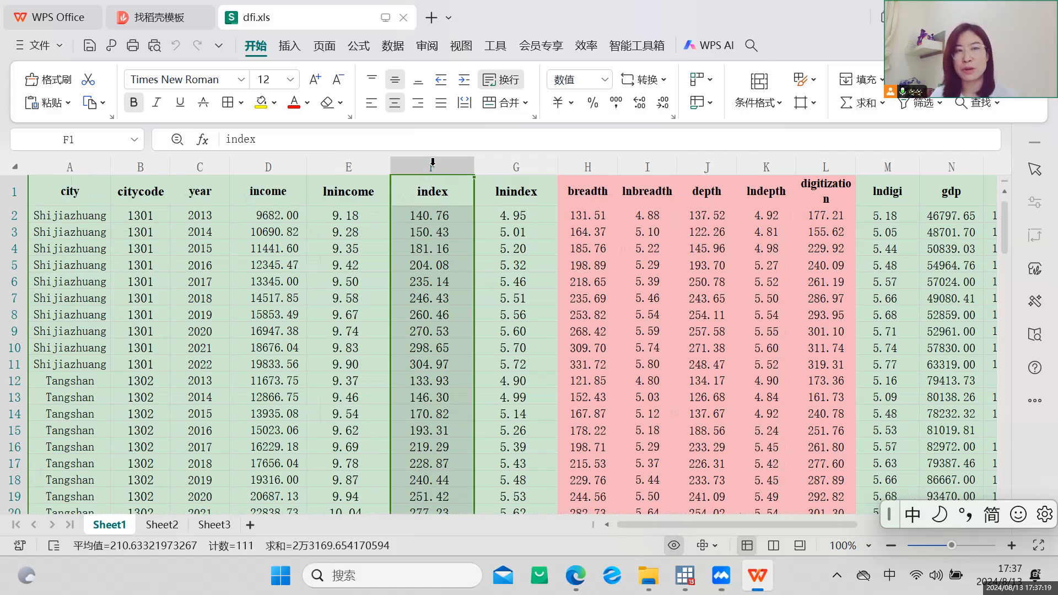
left_click(267, 167)
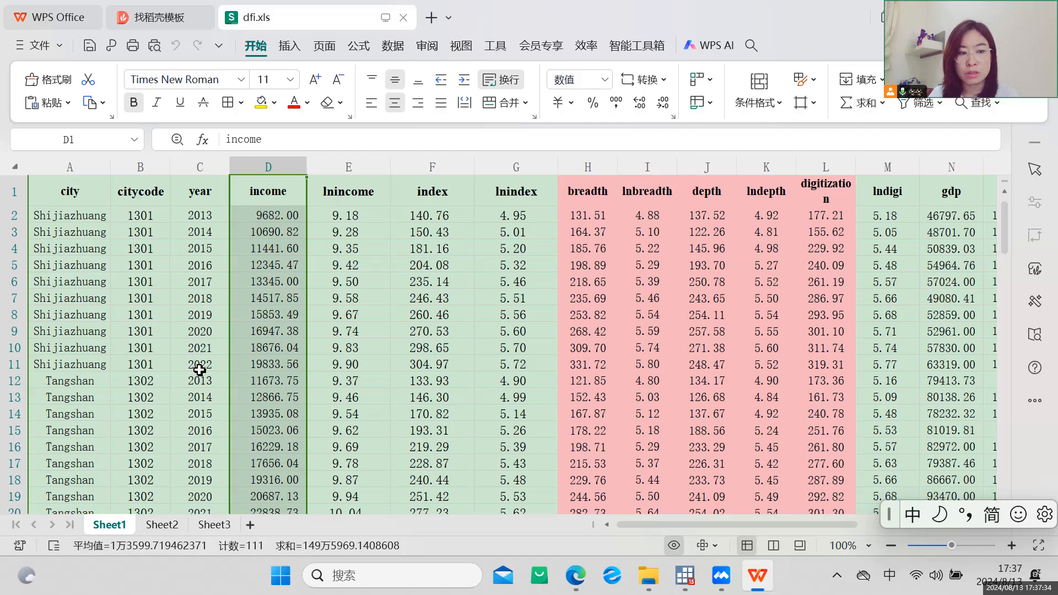
left_click(332, 181)
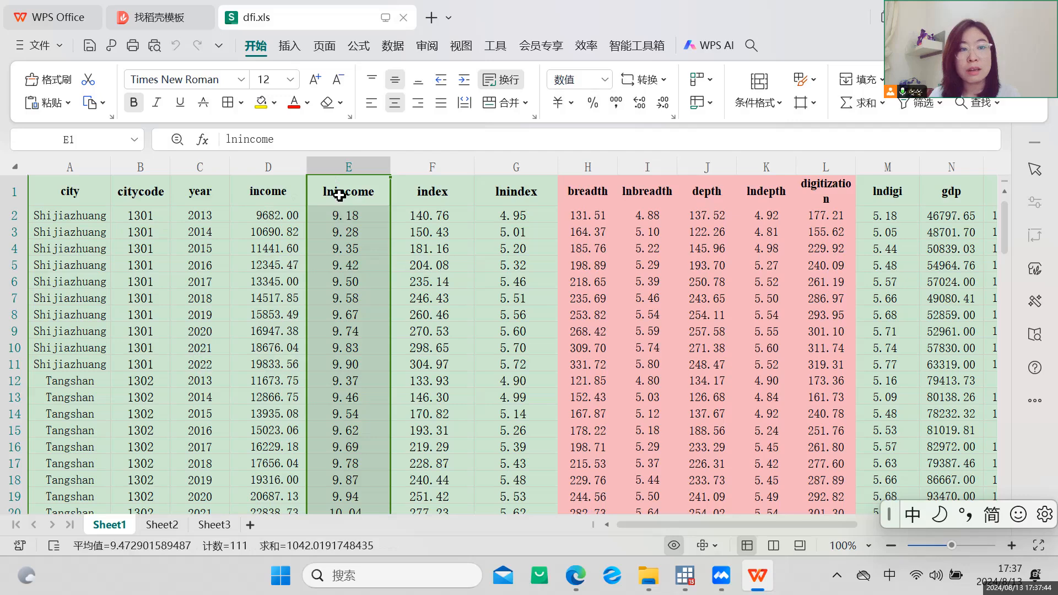
left_click(259, 167)
left_click(438, 166)
left_click(347, 167)
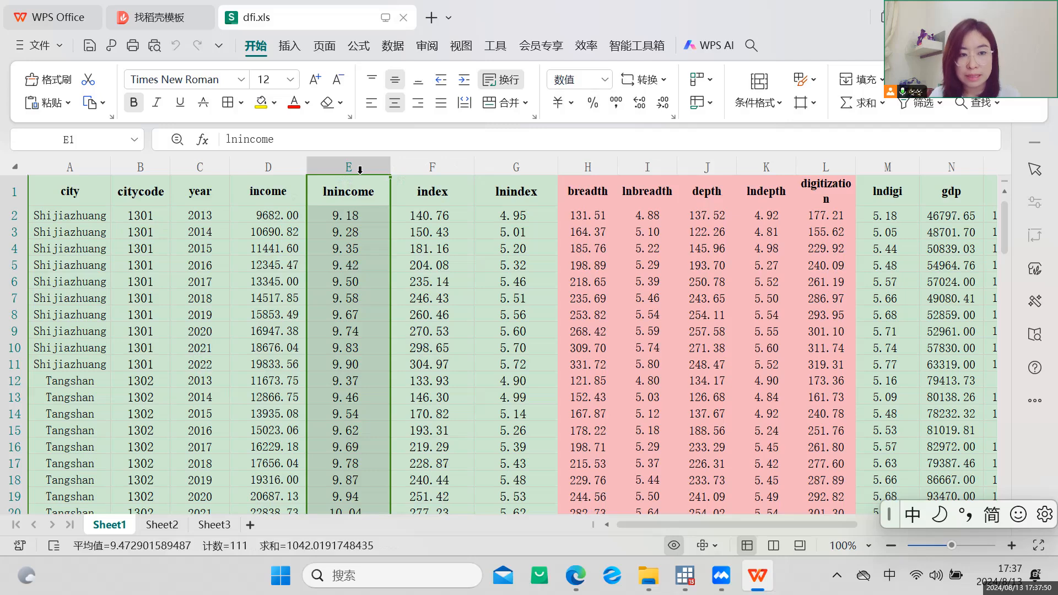
left_click(514, 165)
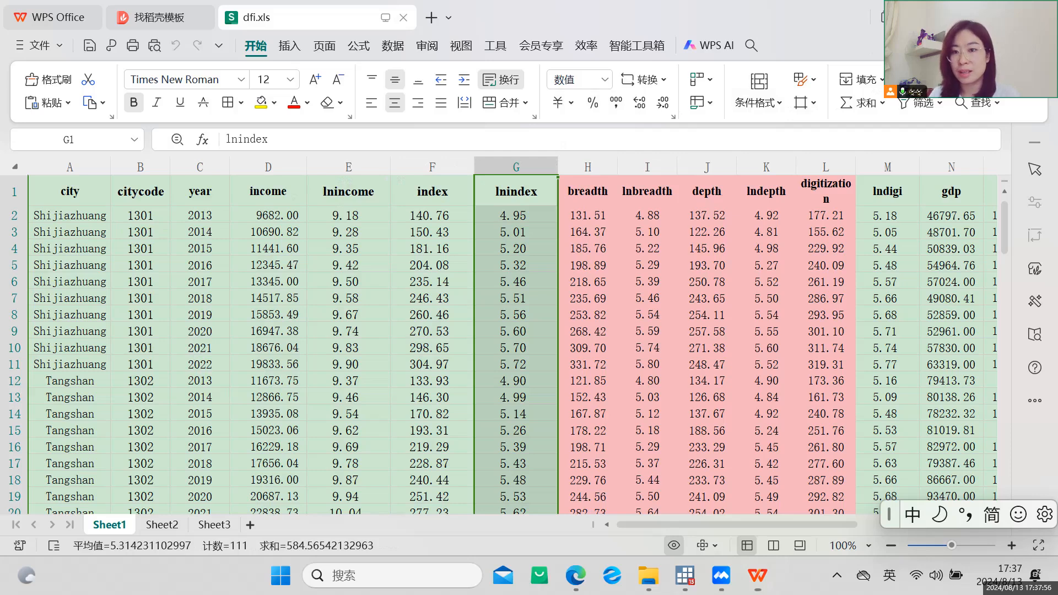
Close the spreadsheet and switch to the empty Stata/SE 15.1 session.
left_click(1040, 17)
mouse_move(710, 576)
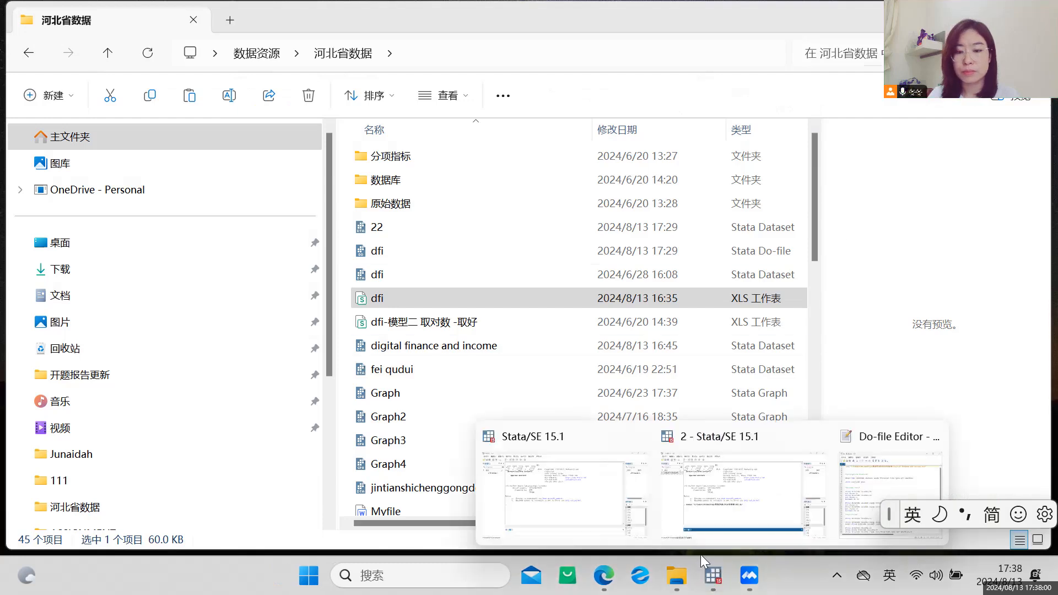
left_click(559, 479)
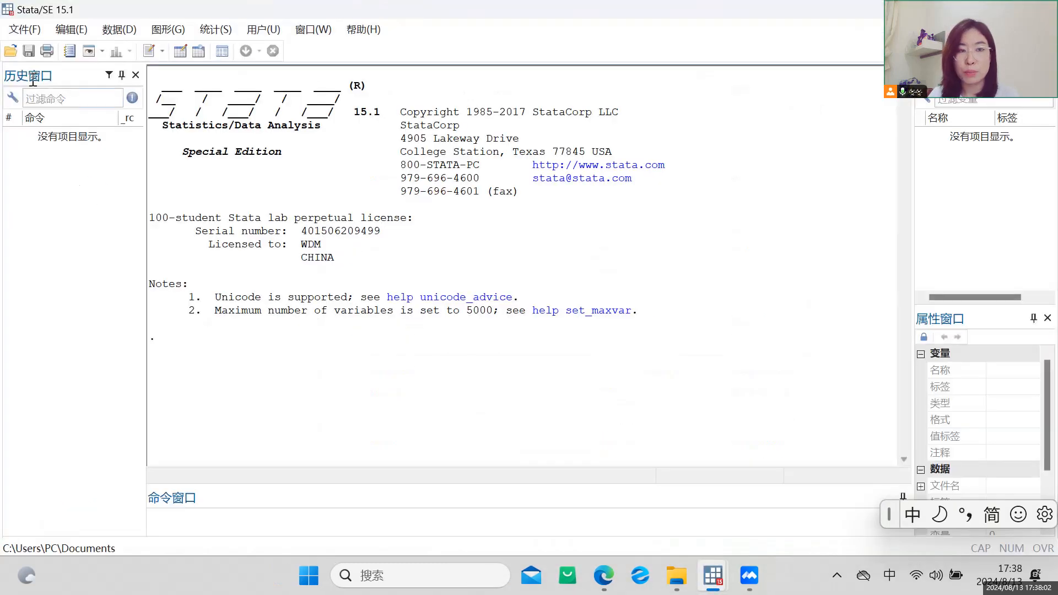
Import Sheet1 of dfi.xls from the 河北省数据 folder as an Excel file, using the first row as variable names.
left_click(25, 30)
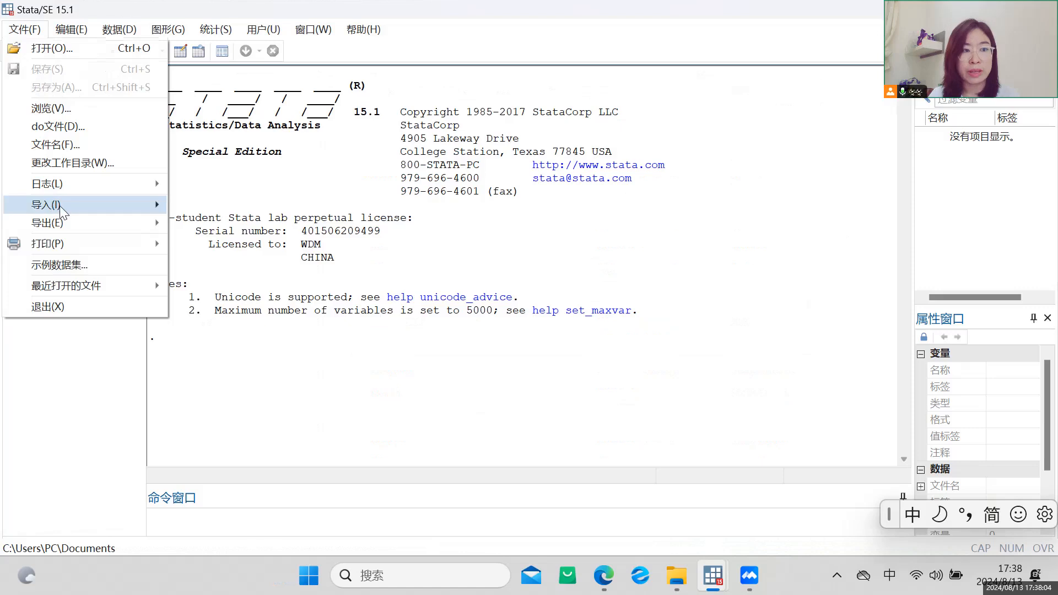
mouse_move(111, 205)
left_click(194, 207)
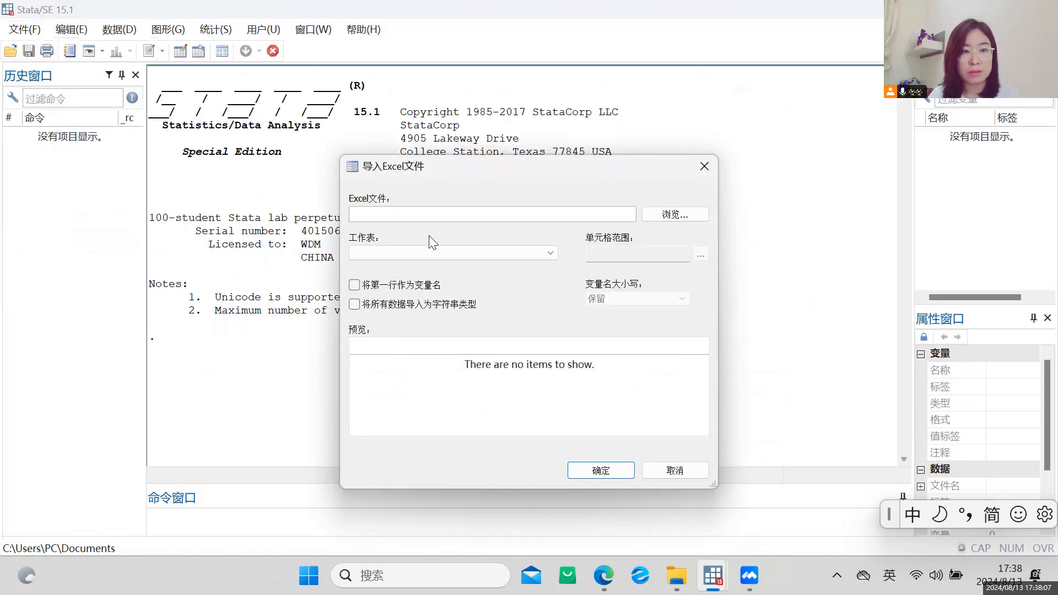
left_click(683, 216)
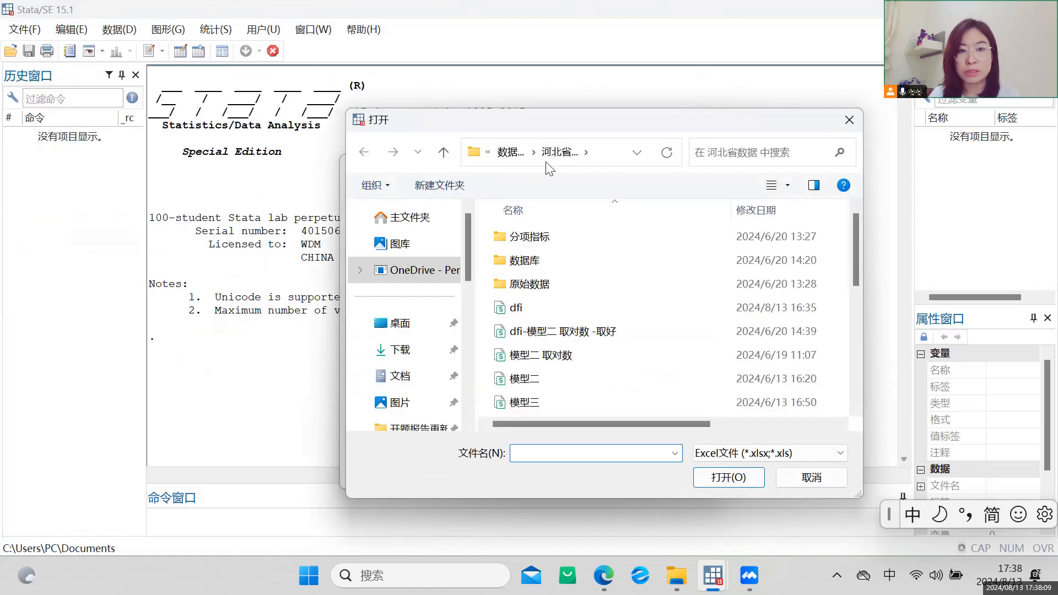
left_click_drag(569, 128, 342, 106)
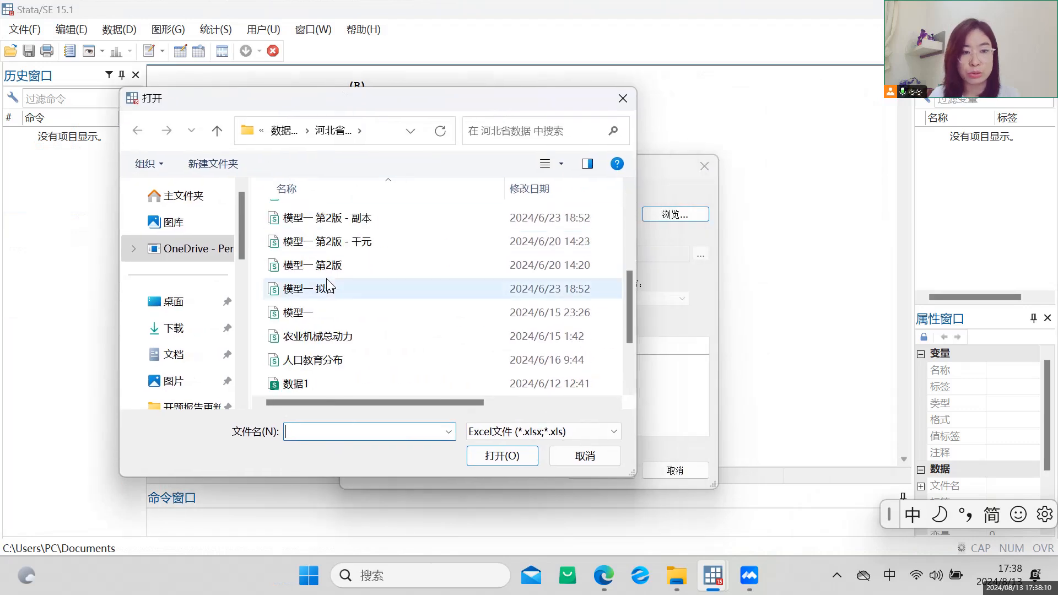
left_click(329, 284)
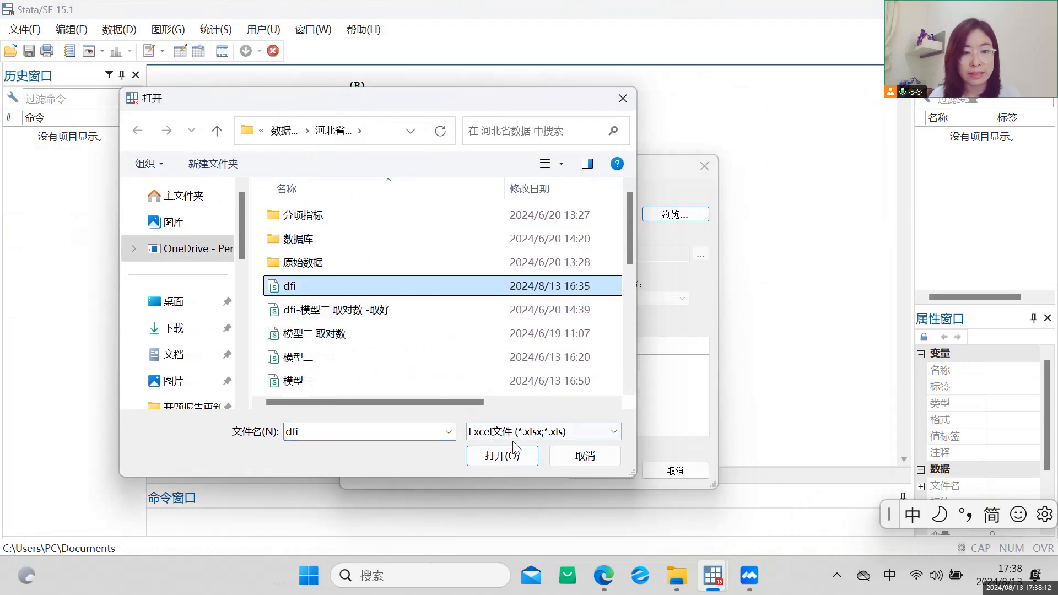
left_click(502, 461)
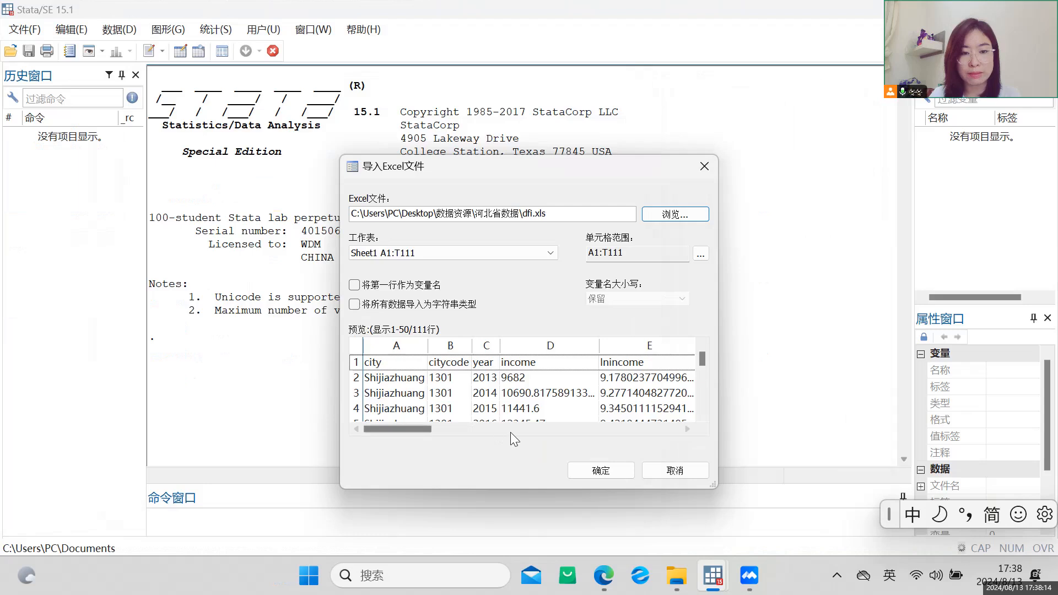
left_click(355, 285)
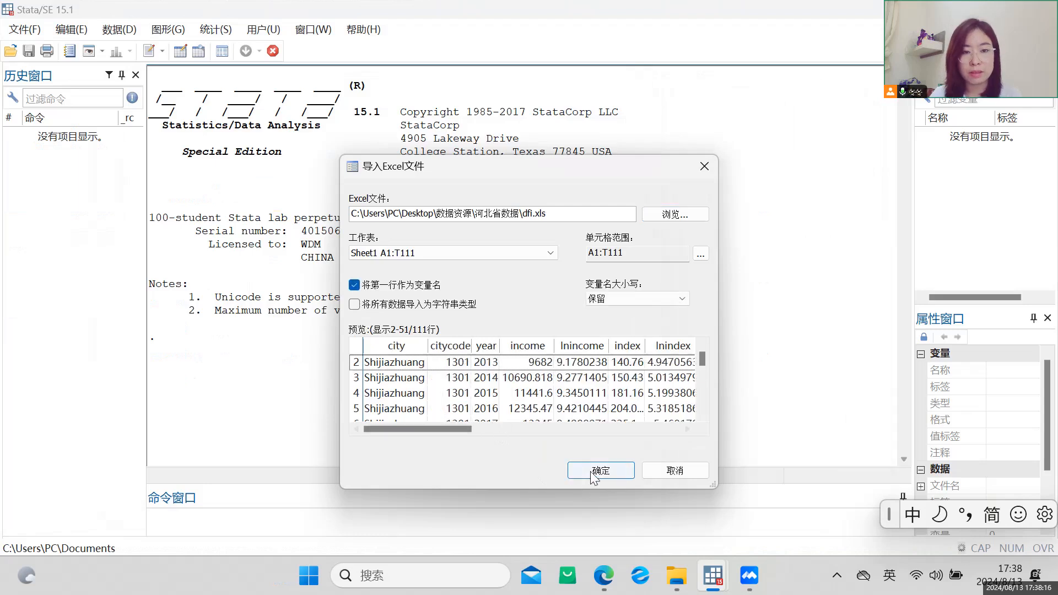
left_click(590, 471)
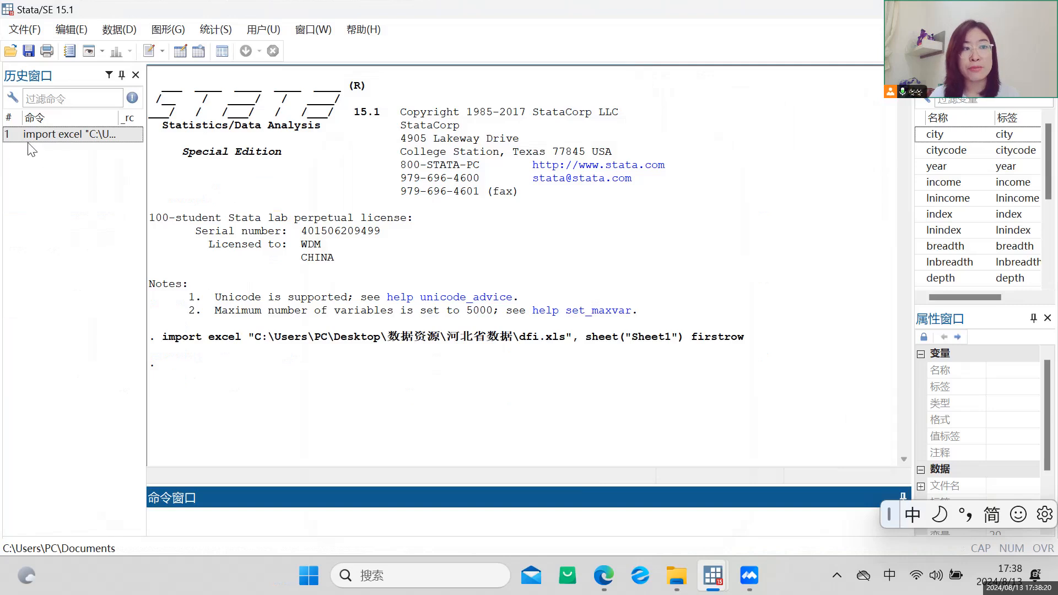
Open the imported data in the Data Editor's browse mode and look through its columns.
left_click(130, 33)
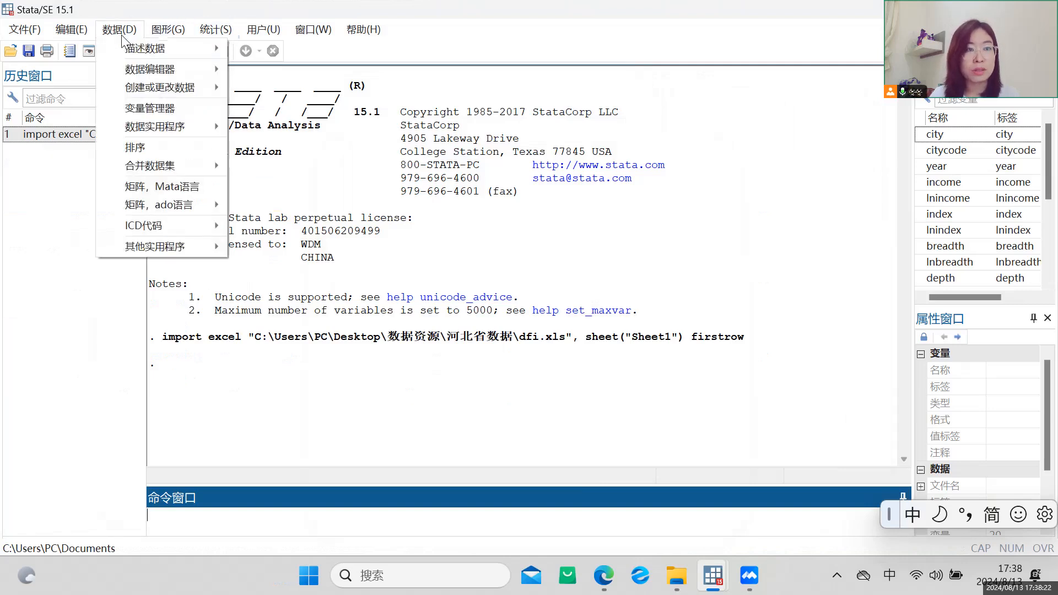
mouse_move(153, 76)
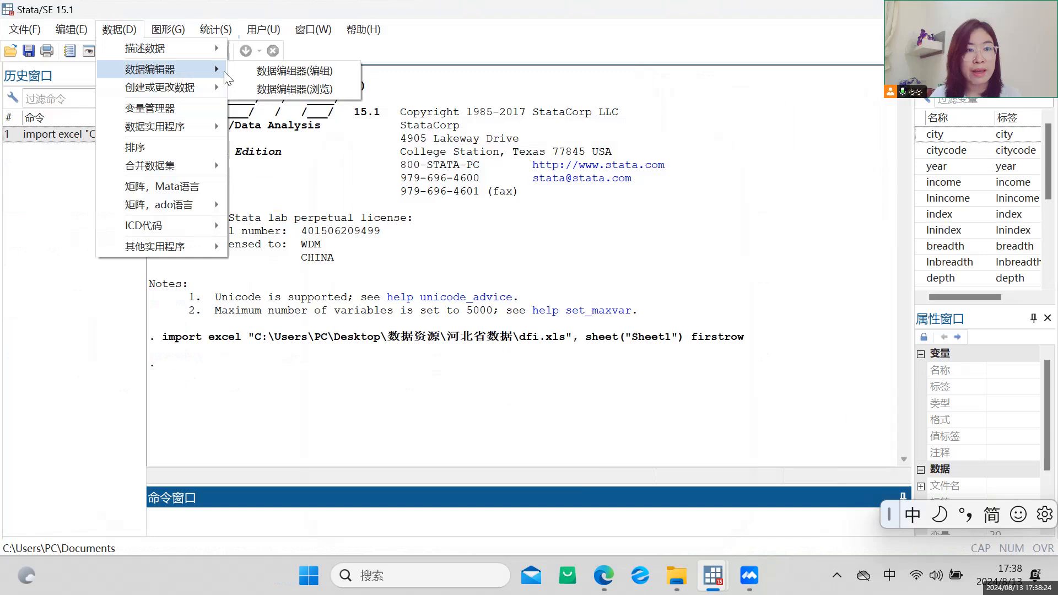
left_click(243, 85)
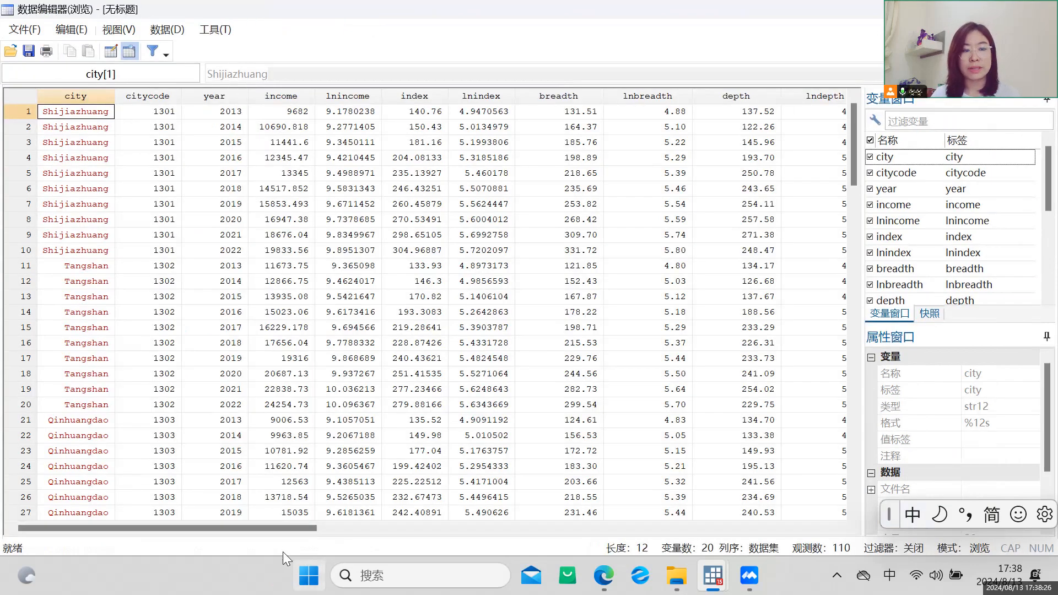
left_click_drag(279, 529, 42, 528)
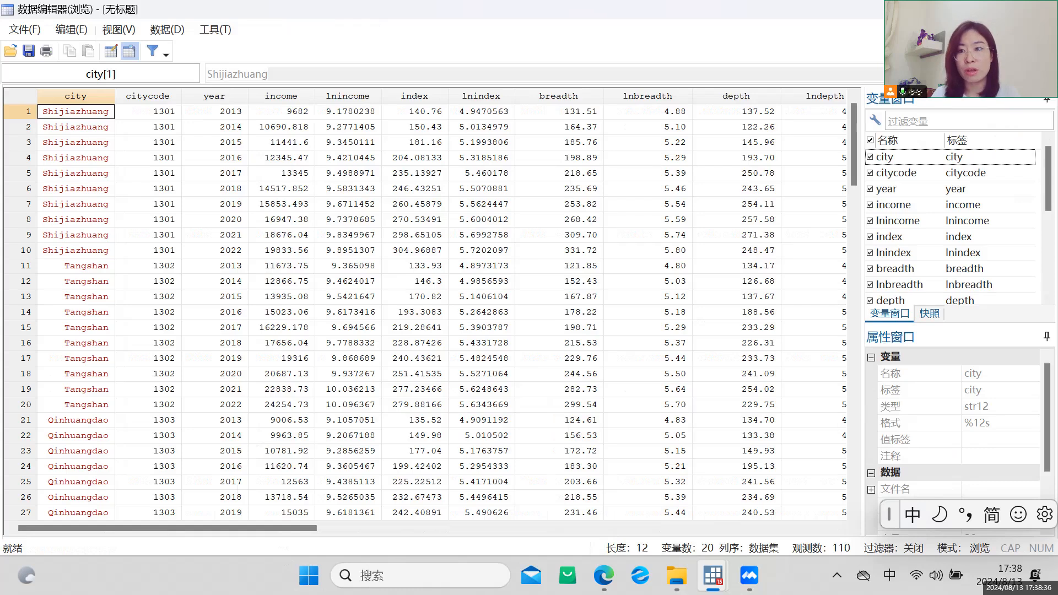
Close the Data Editor and this Stata session without saving the imported data.
key("alt+F4")
key("alt+F4")
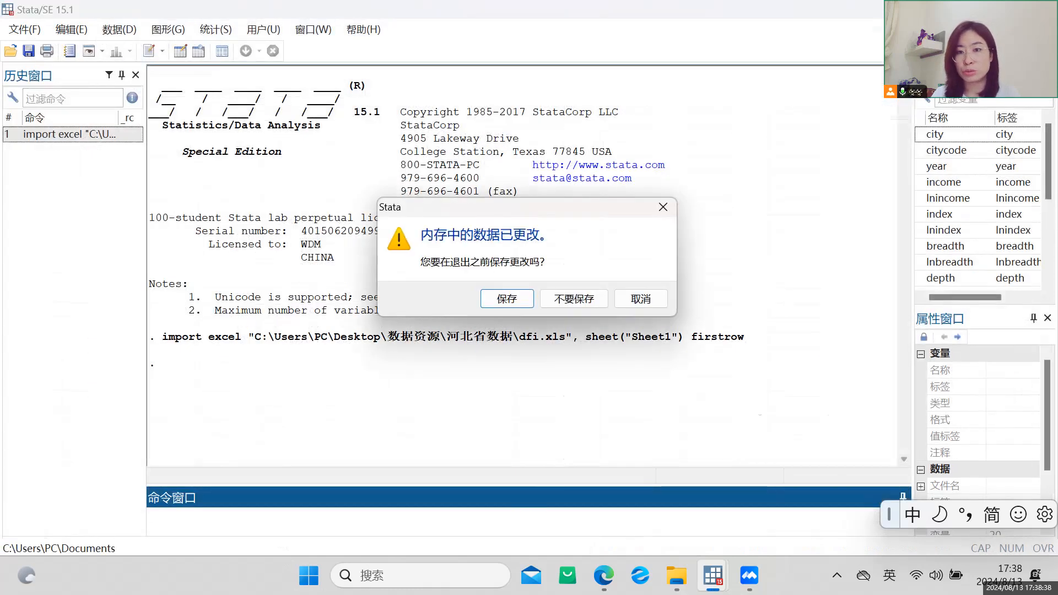
left_click(563, 307)
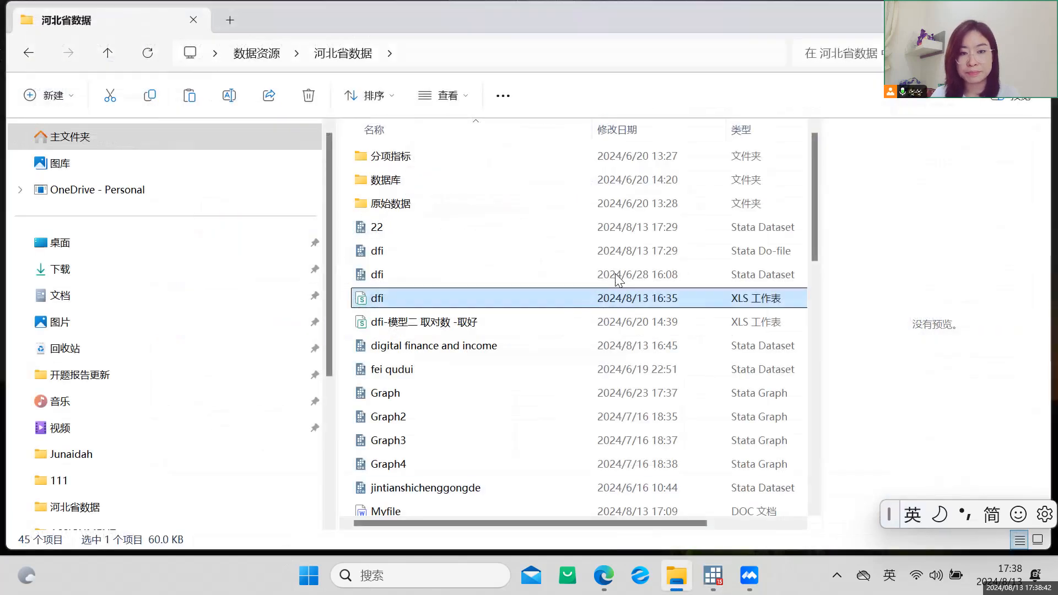
Look at the dfi do-file and the second Stata session it belongs to.
mouse_move(714, 577)
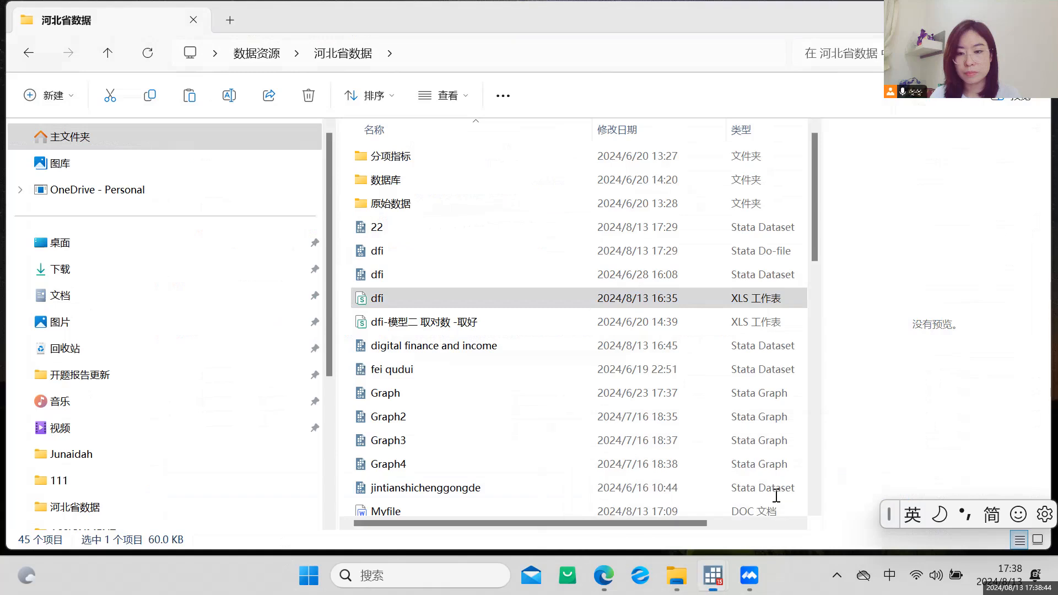
left_click(790, 504)
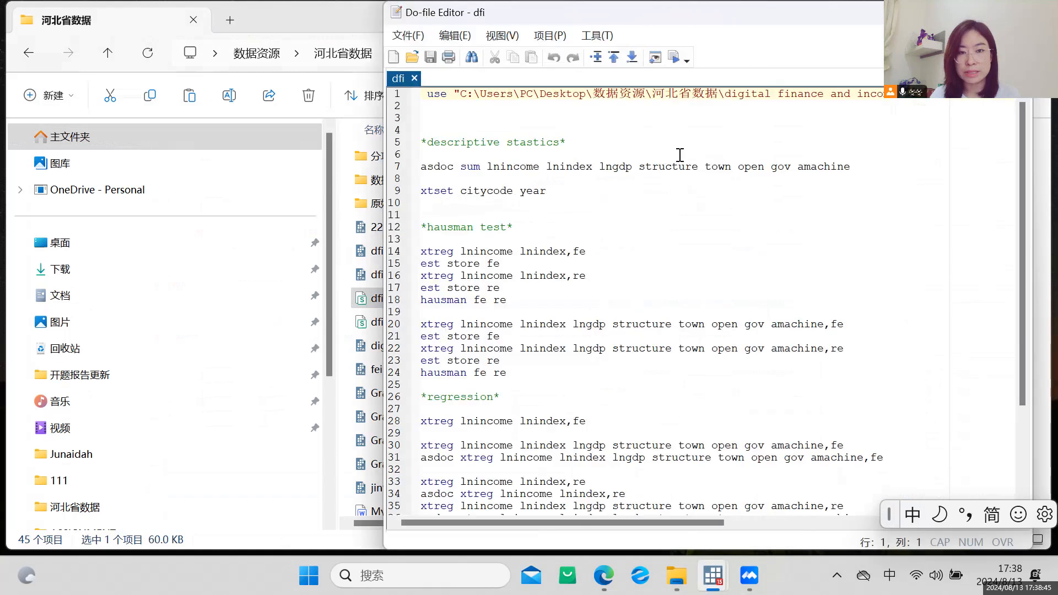
left_click(818, 42)
mouse_move(713, 584)
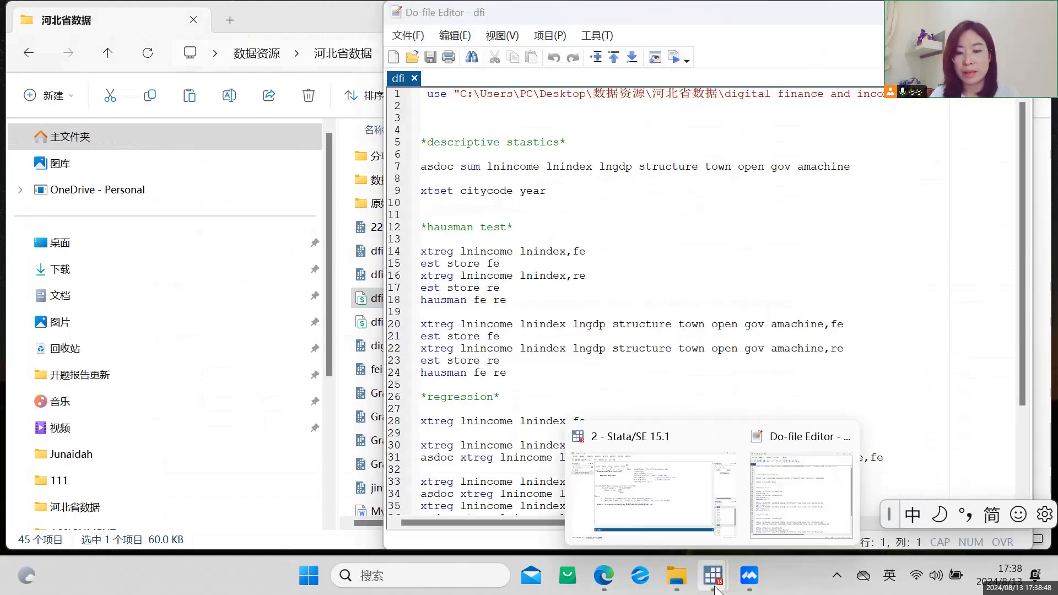
left_click(653, 503)
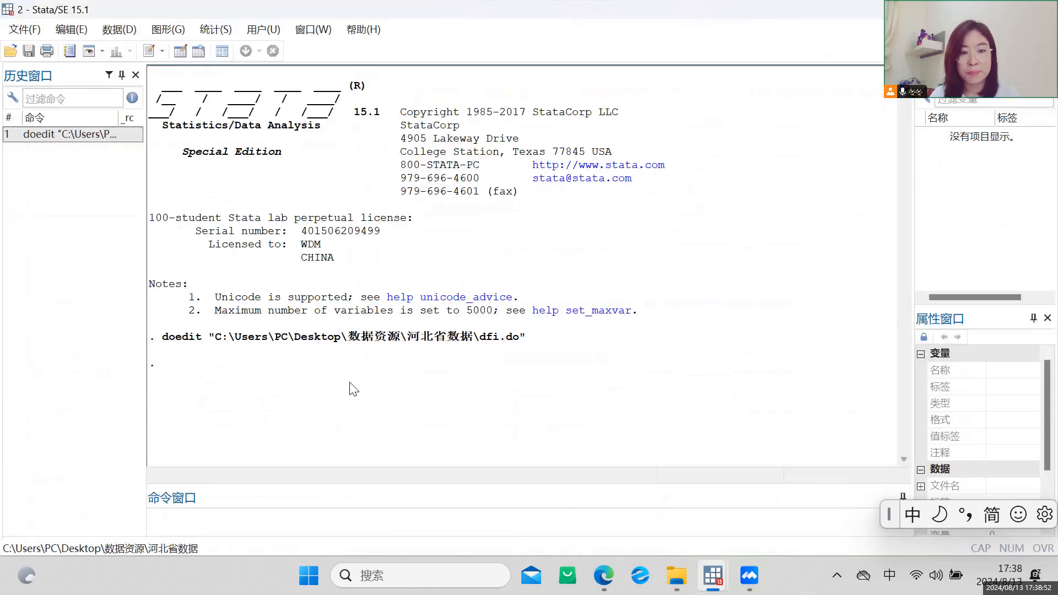
Run only line 1 of the dfi do-file to load the digital finance and income.dta dataset.
mouse_move(713, 579)
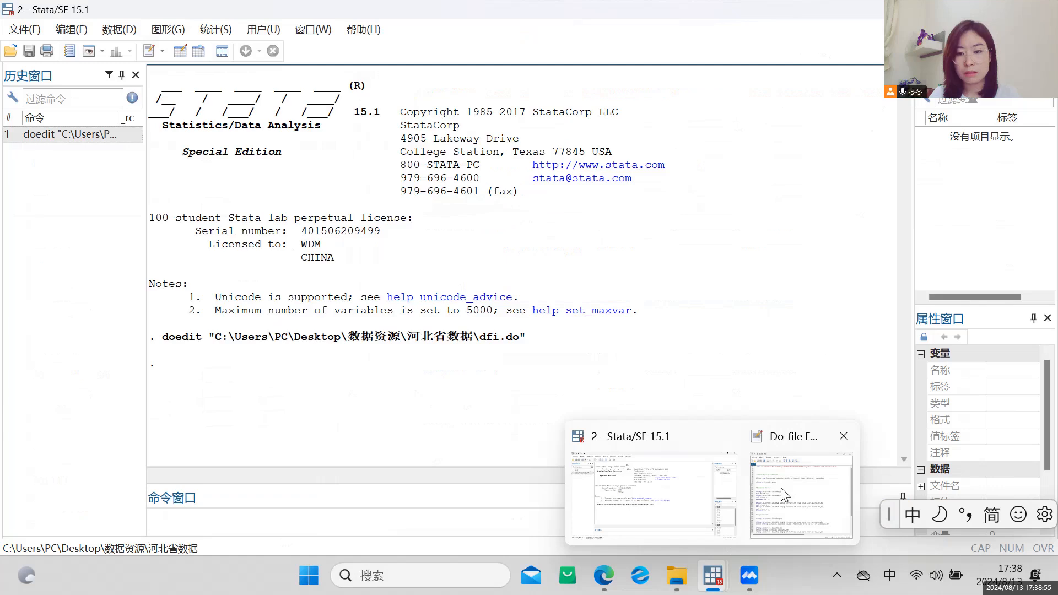
left_click(781, 495)
left_click_drag(427, 94, 937, 97)
left_click(427, 94)
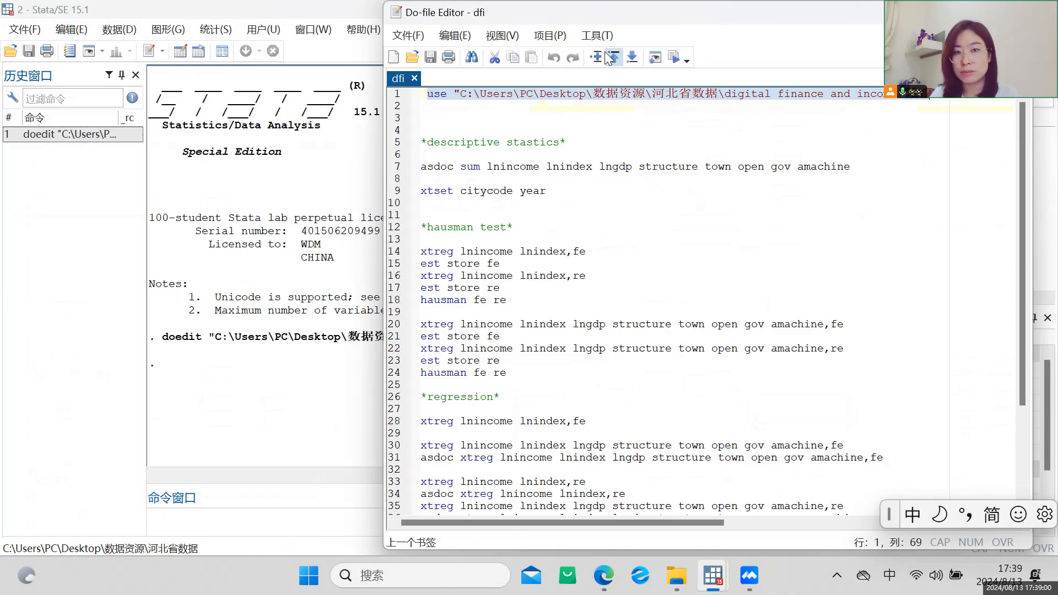
left_click(673, 57)
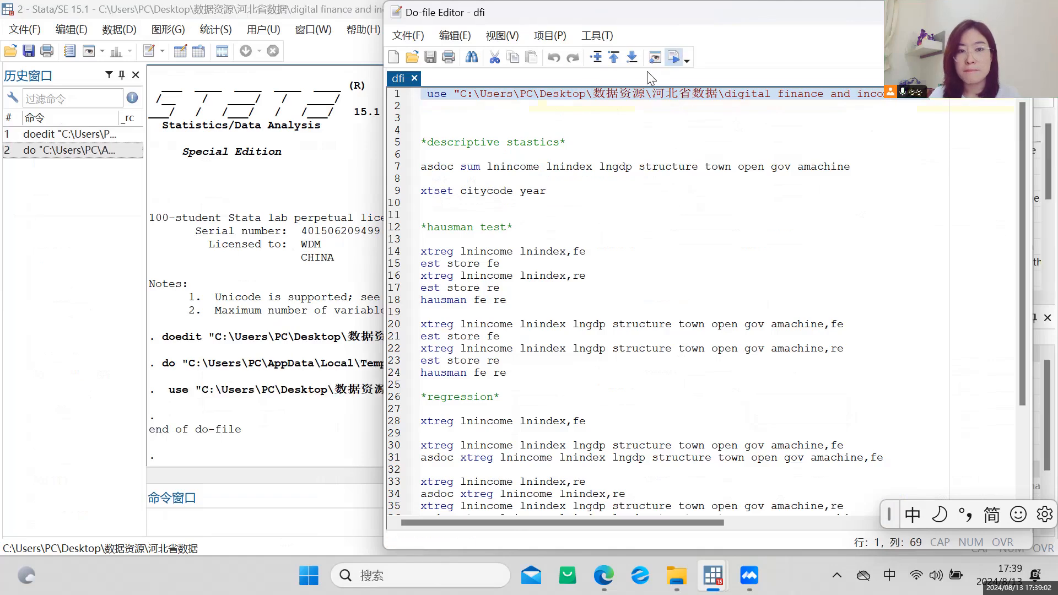
Open the loaded digital finance and income dataset in the Data Editor's browse mode.
left_click(256, 416)
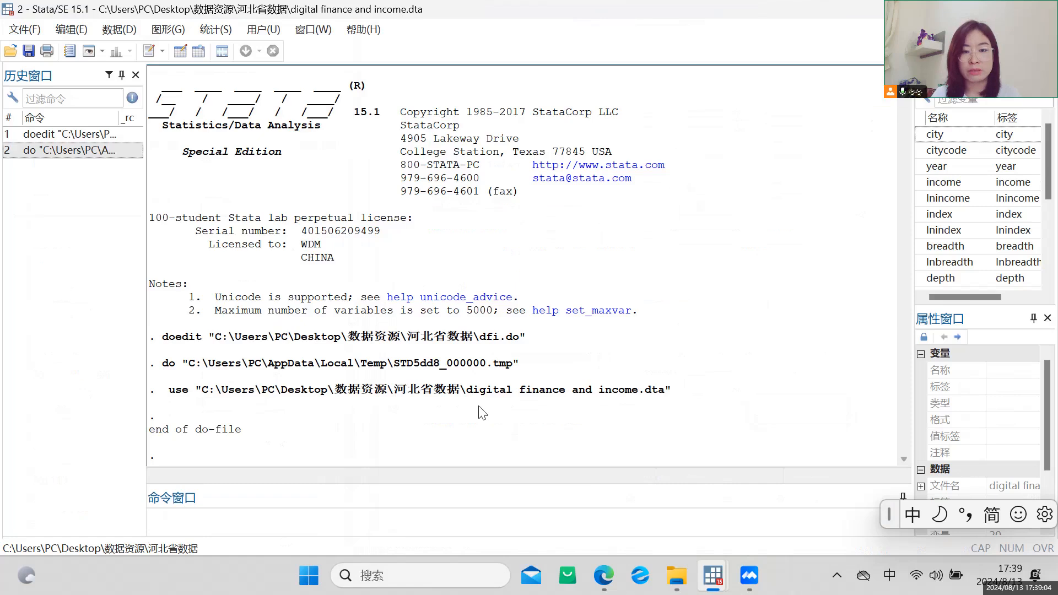
left_click(119, 29)
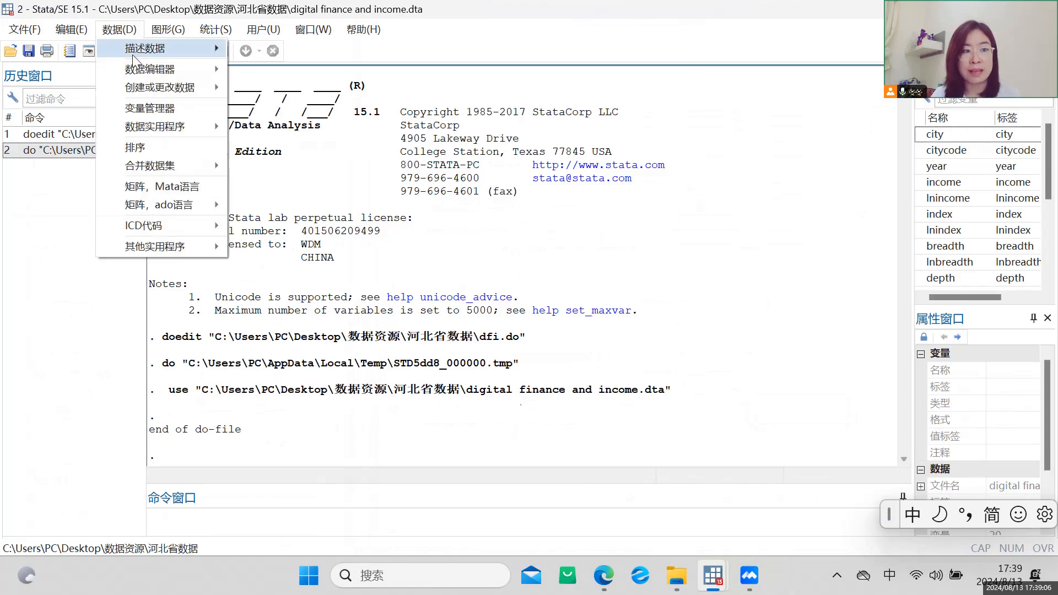
mouse_move(132, 68)
left_click(259, 88)
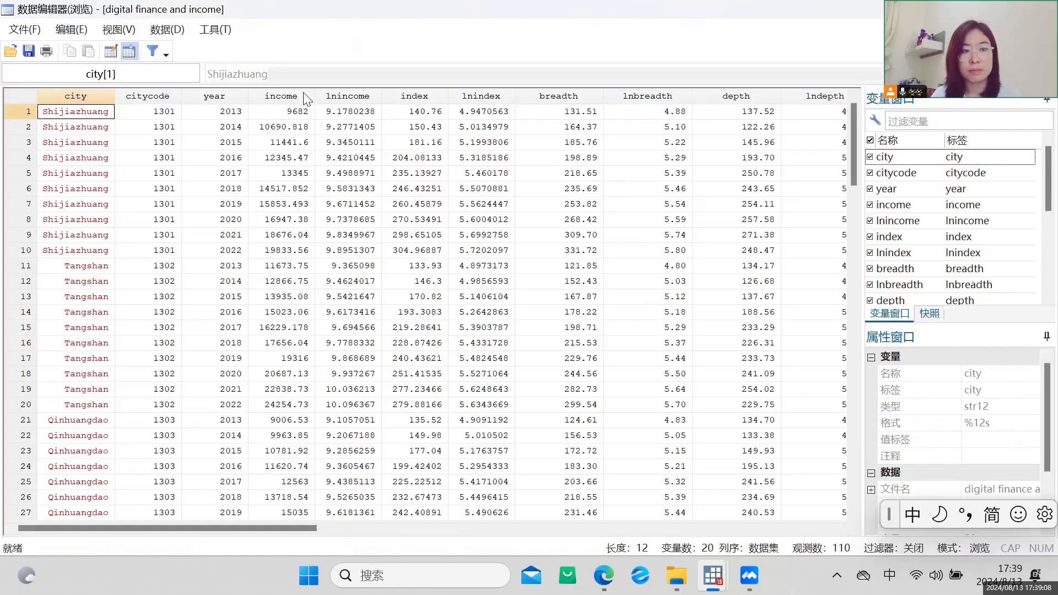
Look through the dataset's variable columns from lnincome and lnindex to structure, town, open, gov and amachine, and close the Data Editor.
left_click(350, 97)
left_click_drag(260, 528, 496, 564)
left_click(336, 97)
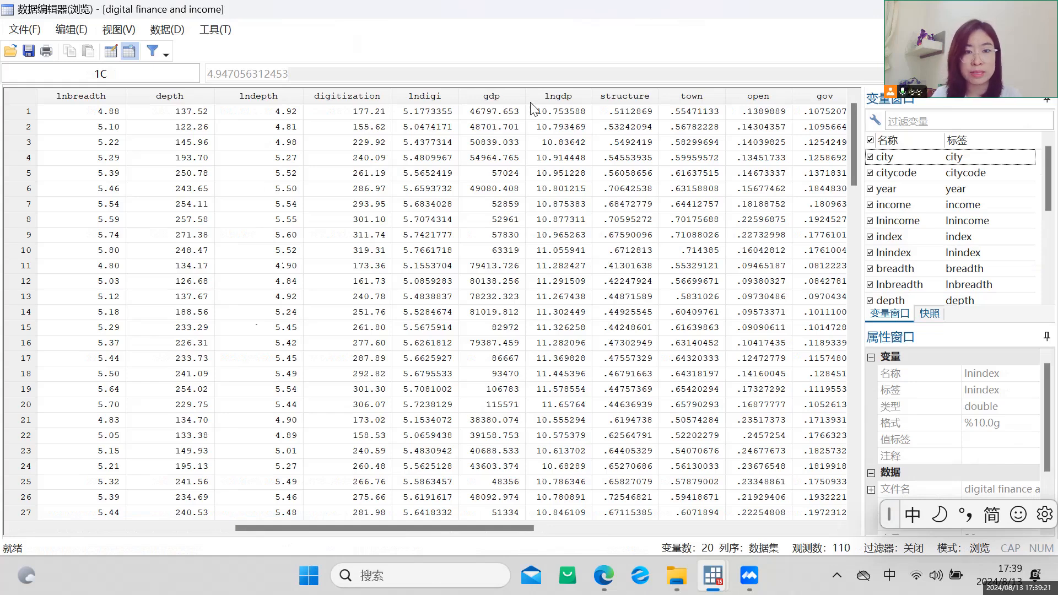
left_click(549, 97)
left_click_drag(493, 528, 547, 529)
left_click(448, 98)
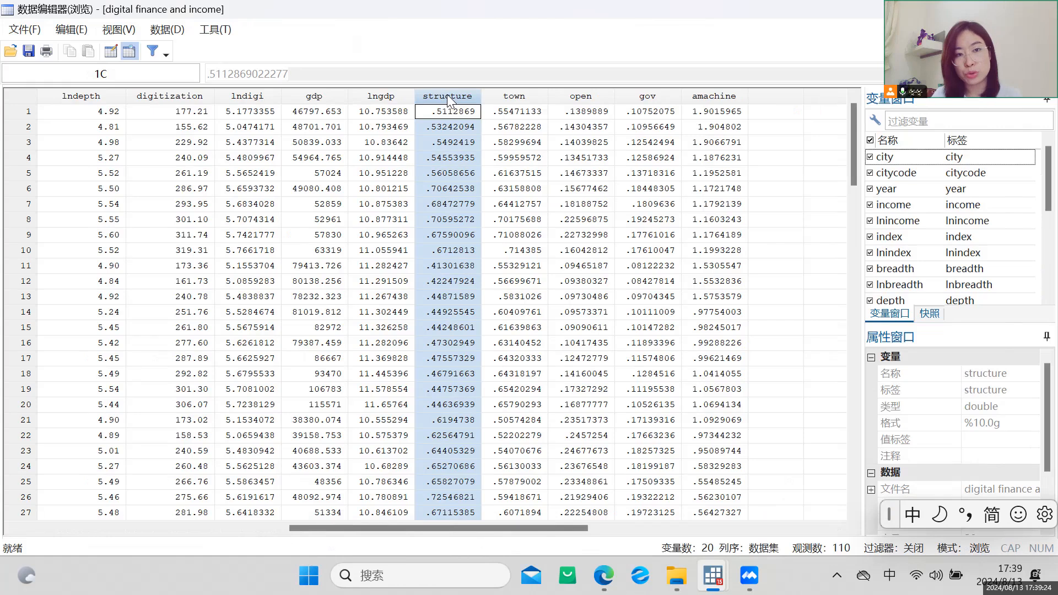
left_click(510, 97)
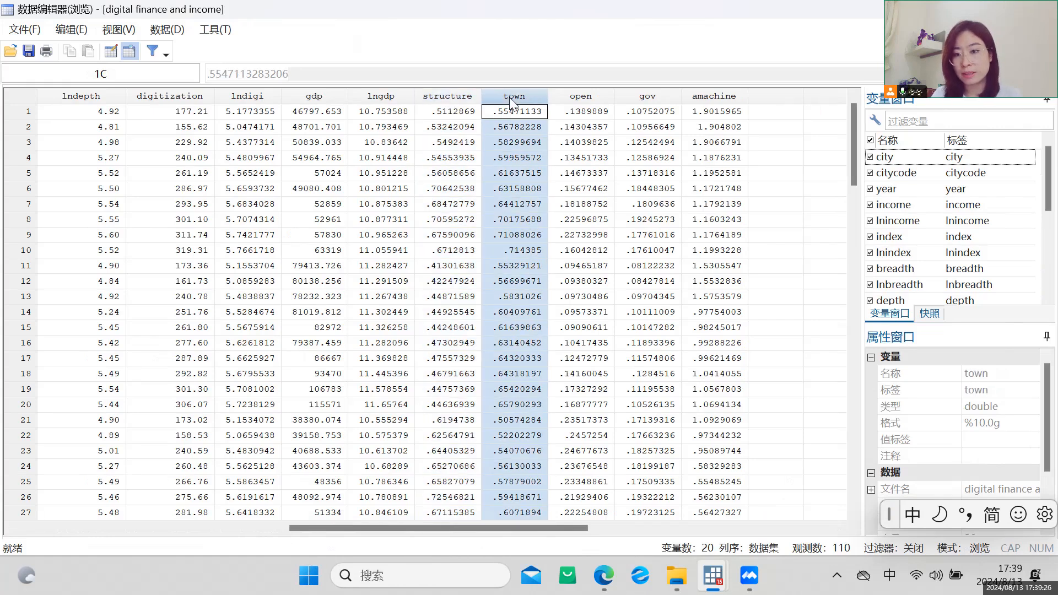
left_click(585, 97)
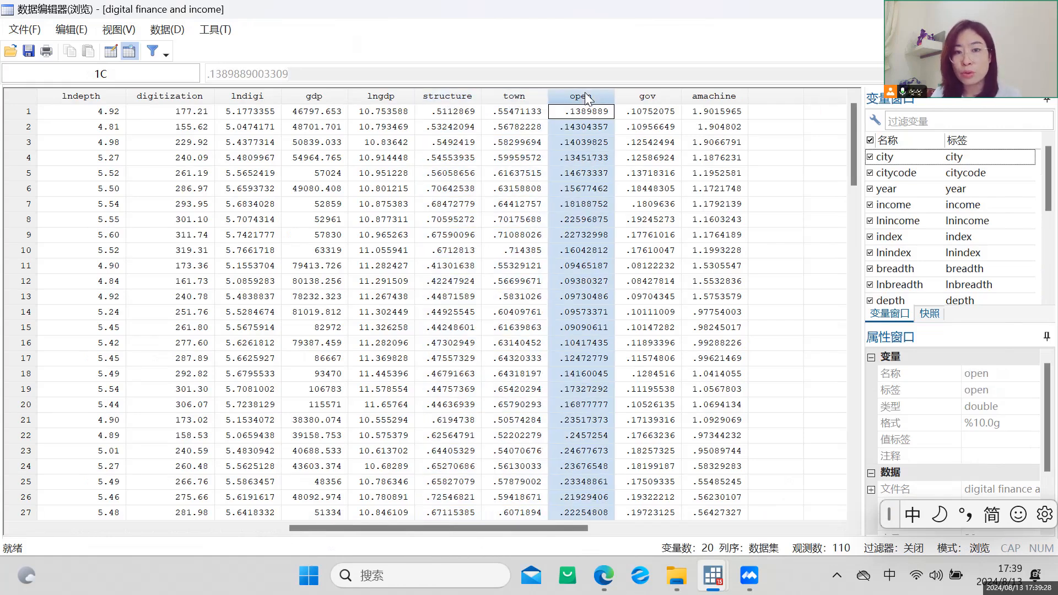
left_click(633, 97)
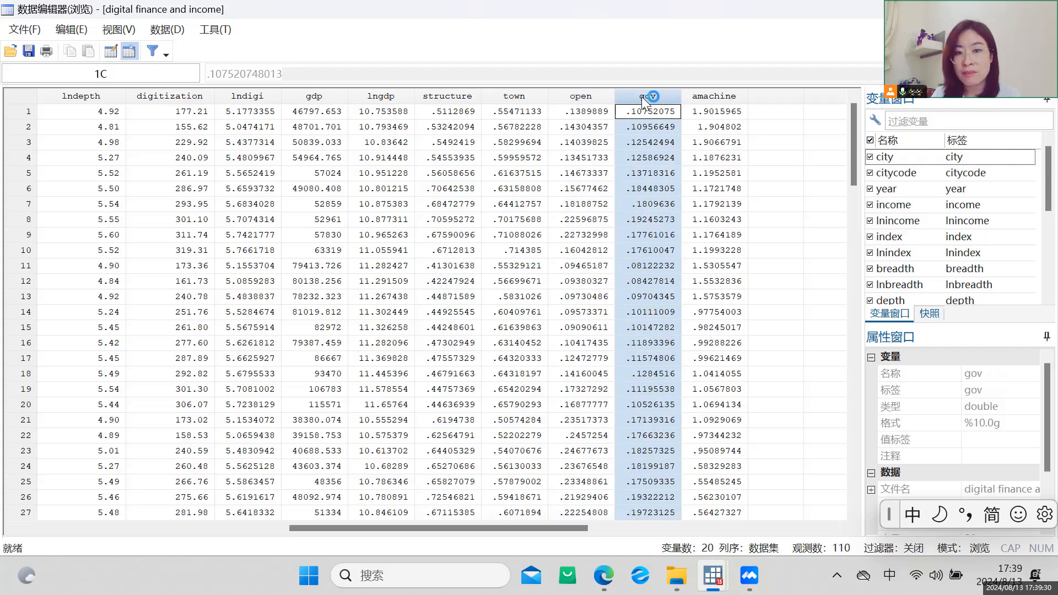
left_click(714, 97)
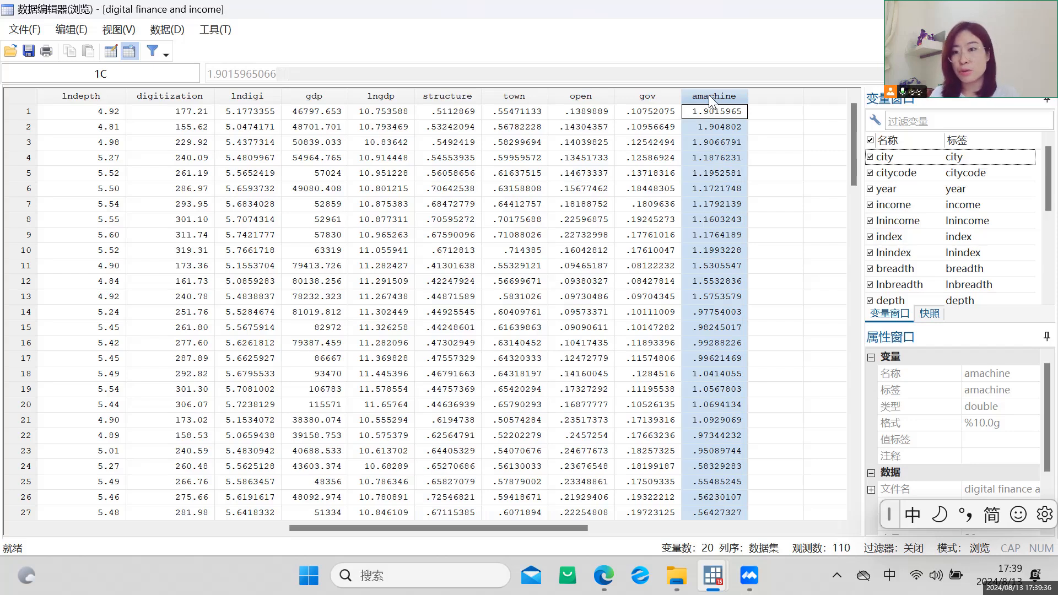
left_click(1042, 9)
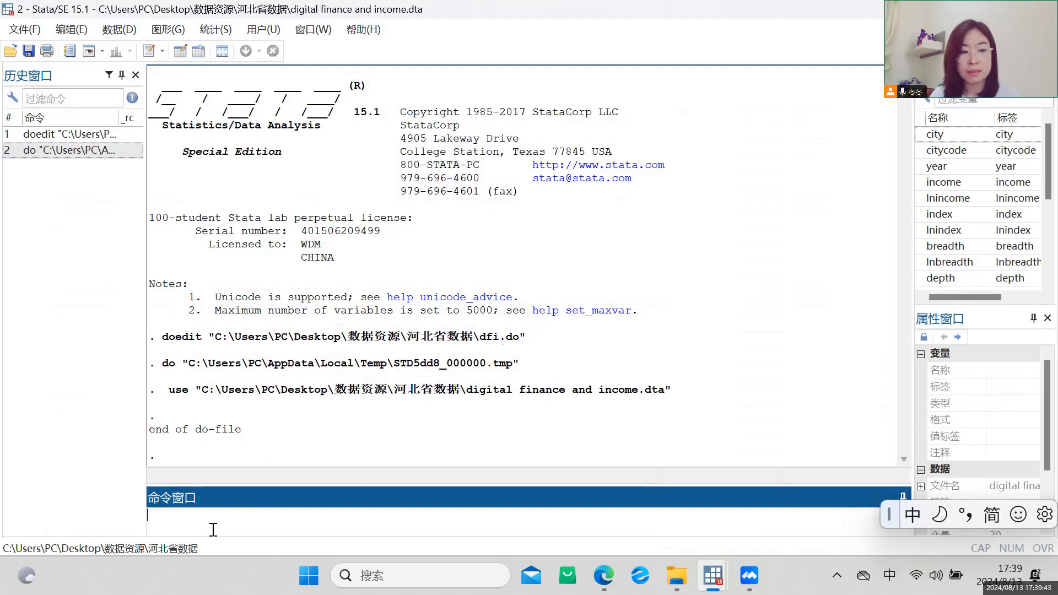
Run only the asdoc sum command on line 7 of the dfi do-file and open the exported Myfile.doc.
mouse_move(711, 585)
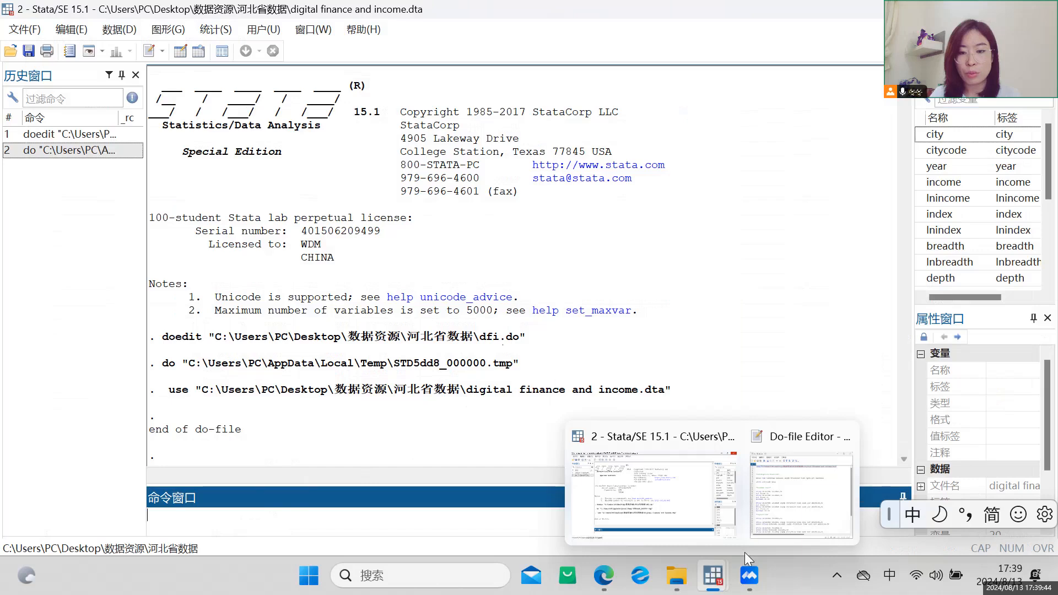
left_click(794, 510)
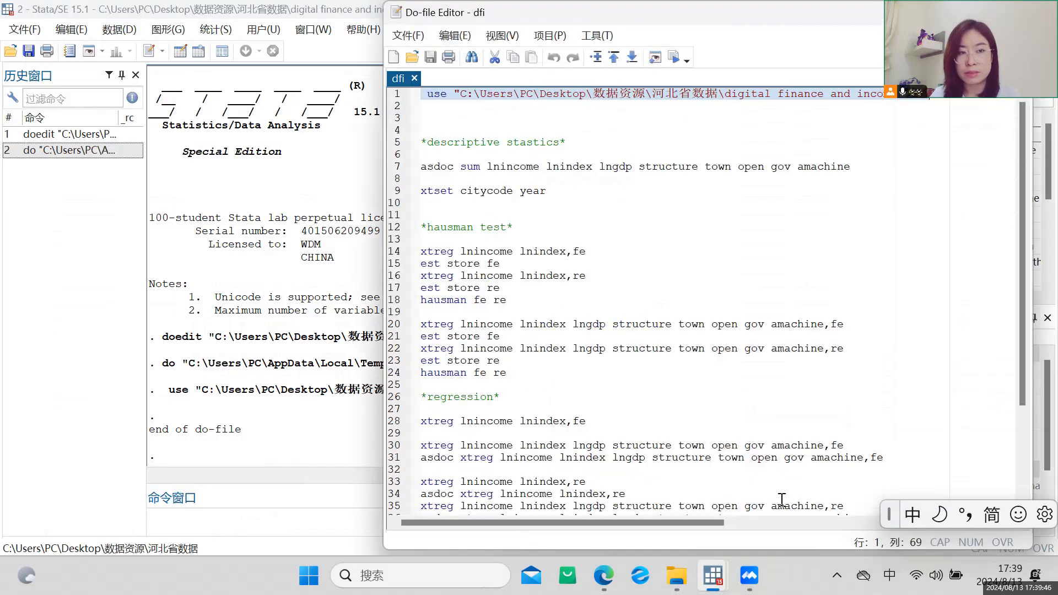
left_click(434, 166)
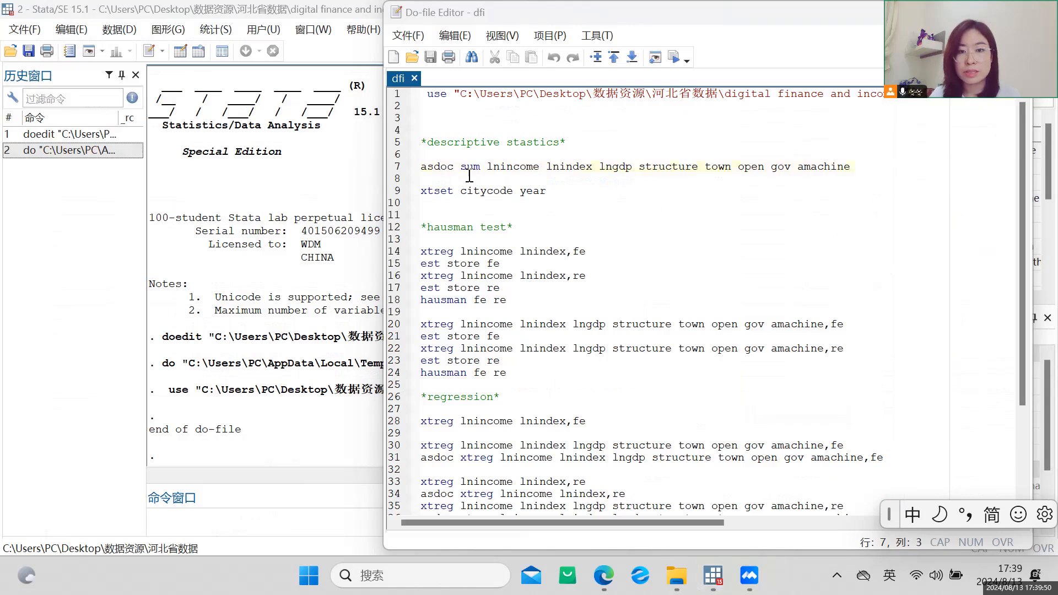
left_click_drag(462, 166, 862, 167)
left_click(426, 167)
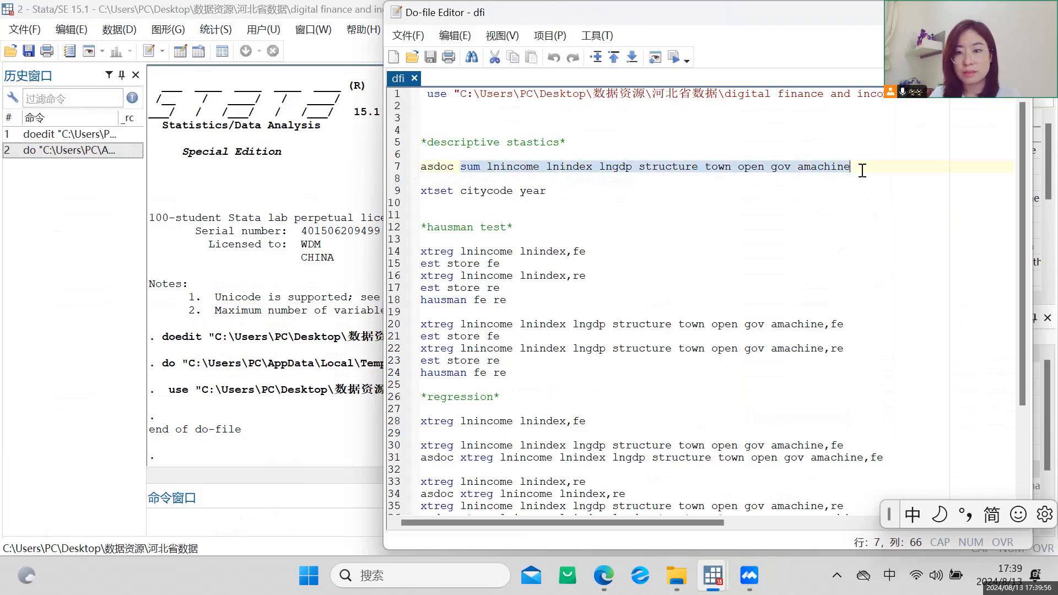
left_click(446, 177)
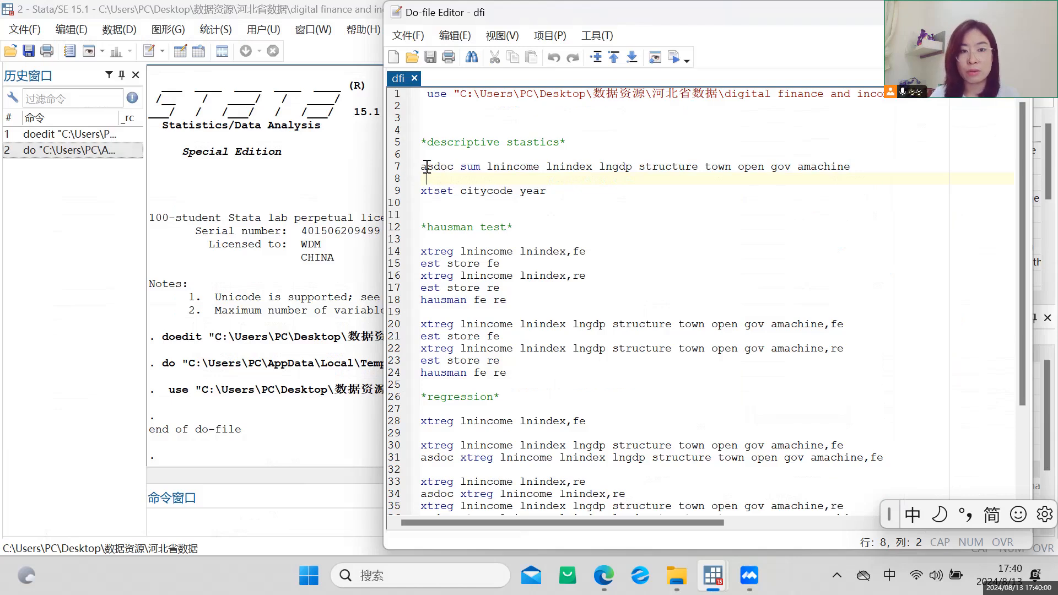
left_click_drag(427, 167, 852, 166)
left_click(673, 57)
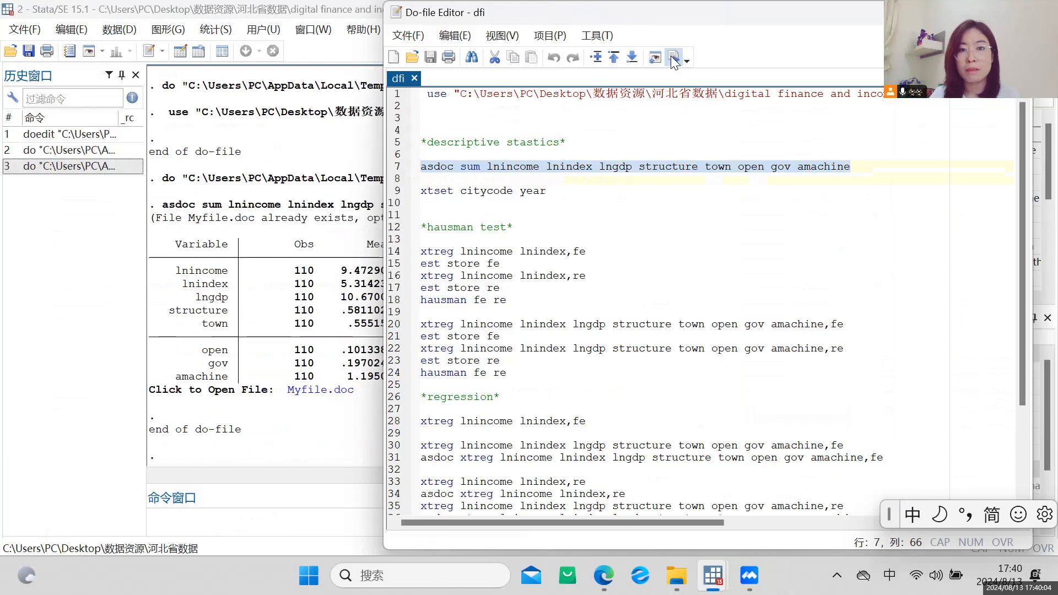
left_click(356, 437)
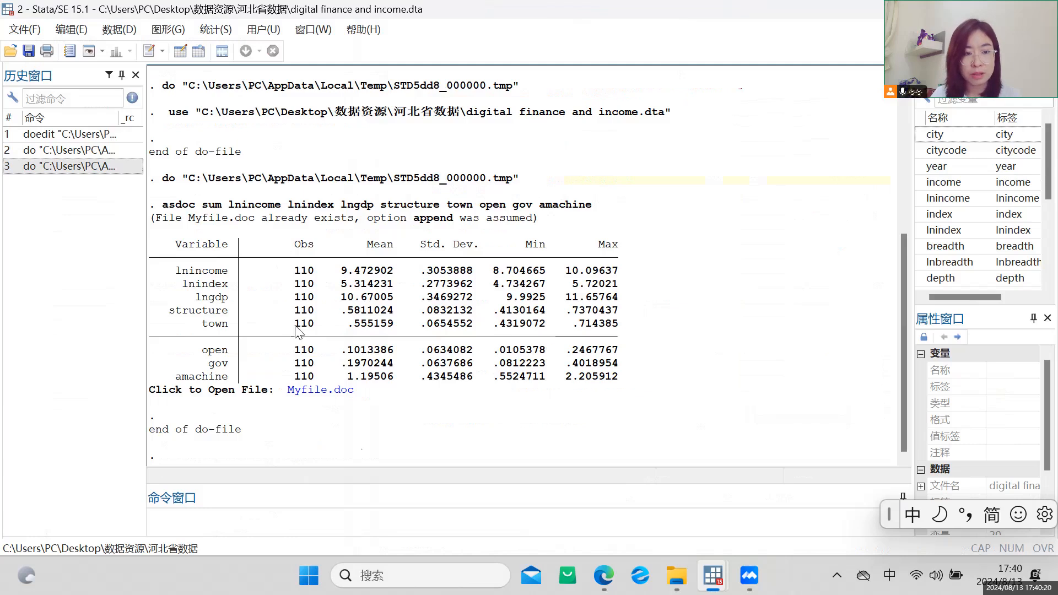
left_click(312, 391)
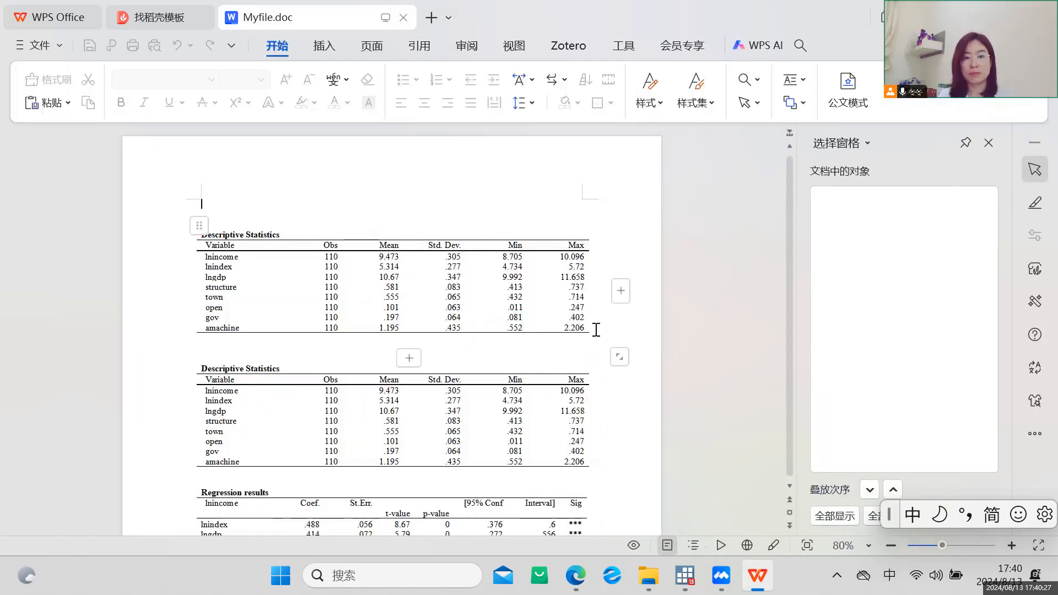
Delete everything above the last Descriptive Statistics table in Myfile.doc, including the blank line, and close the document with its changes saved.
left_click_drag(791, 181, 767, 475)
scroll(766, 389, "up", 10)
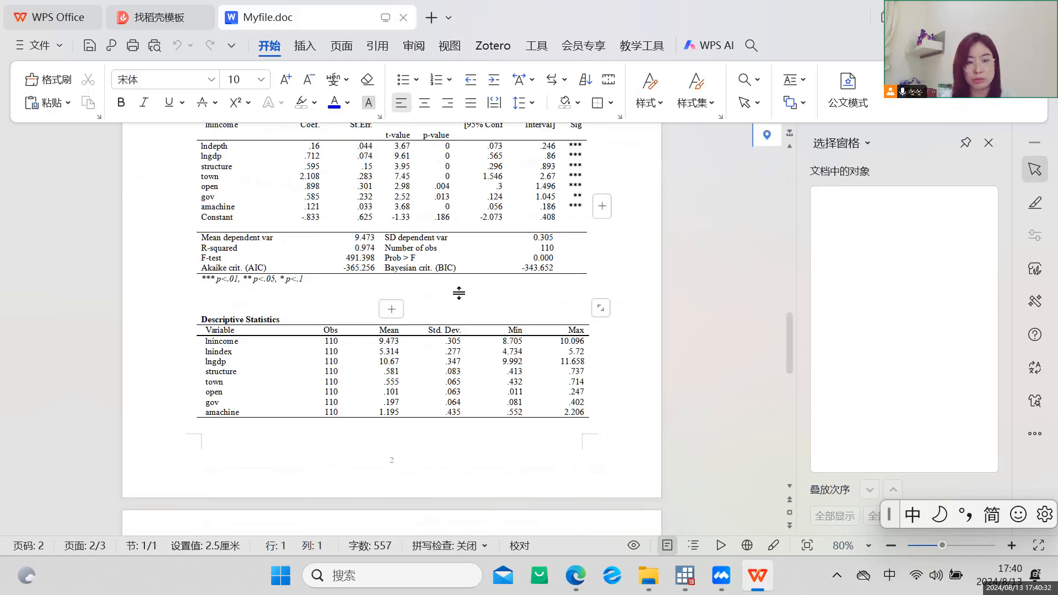
left_click_drag(294, 294, 184, 164)
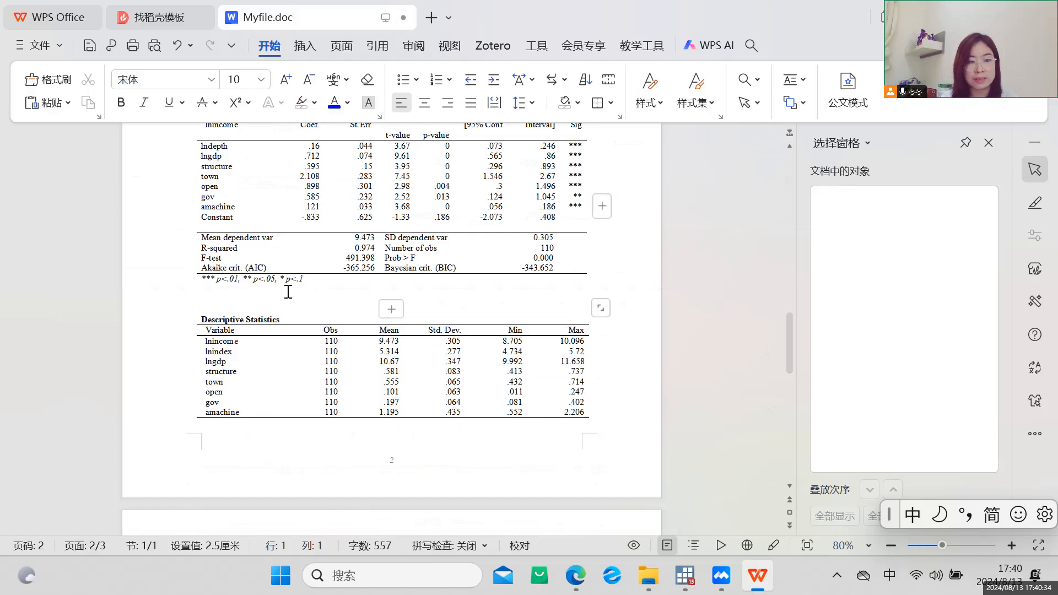
left_click_drag(203, 288, 221, 215)
key("Delete")
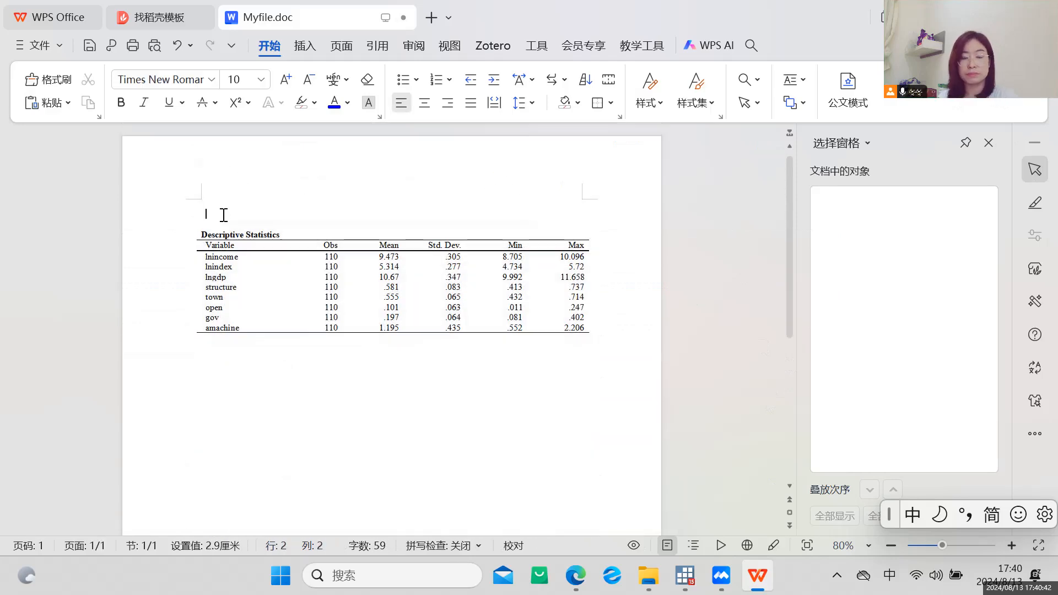
key("BackSpace")
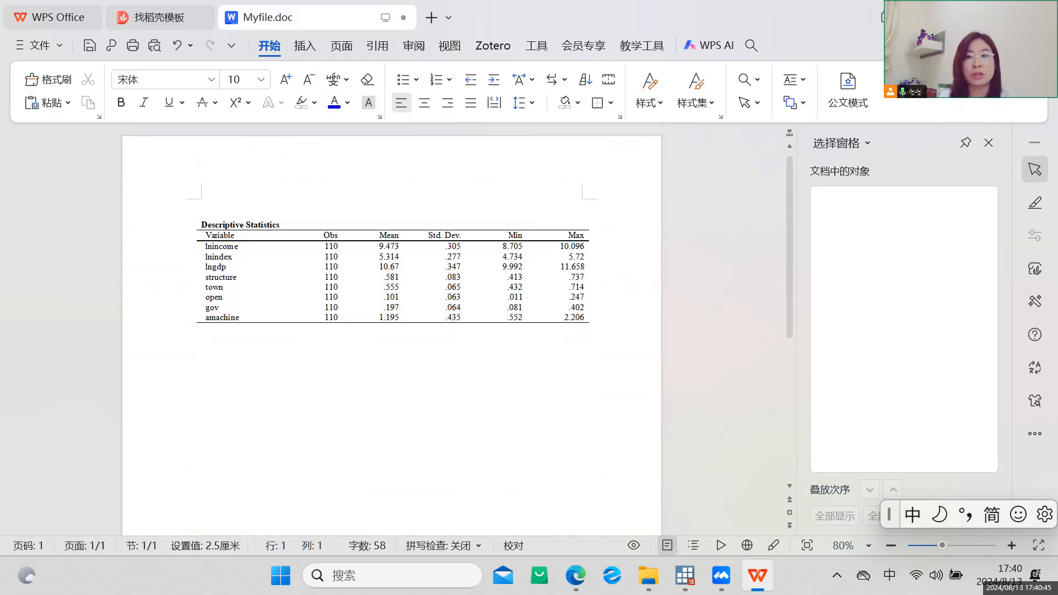
left_click(1041, 17)
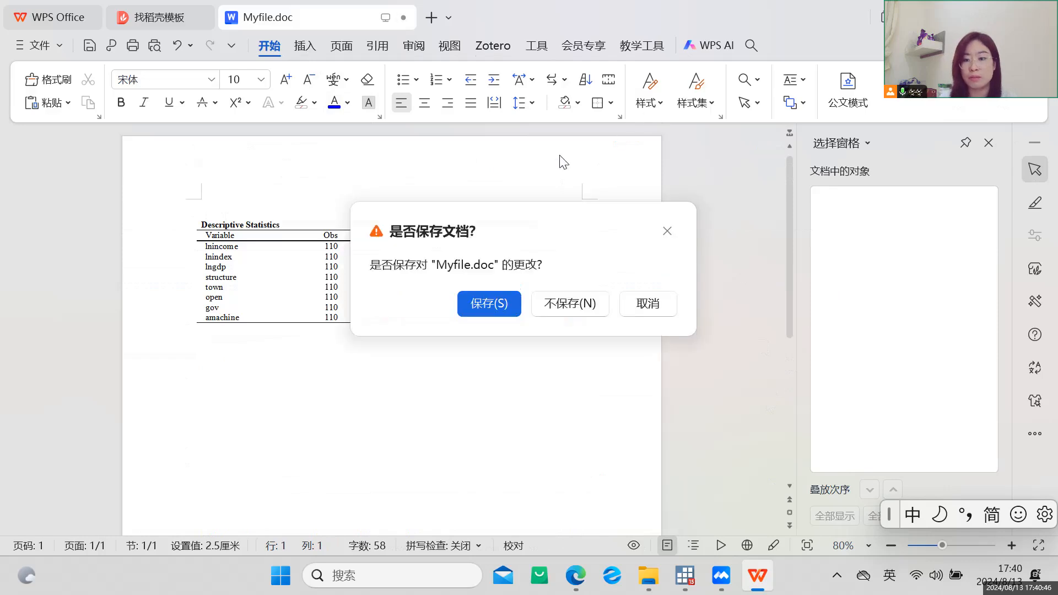
left_click(505, 303)
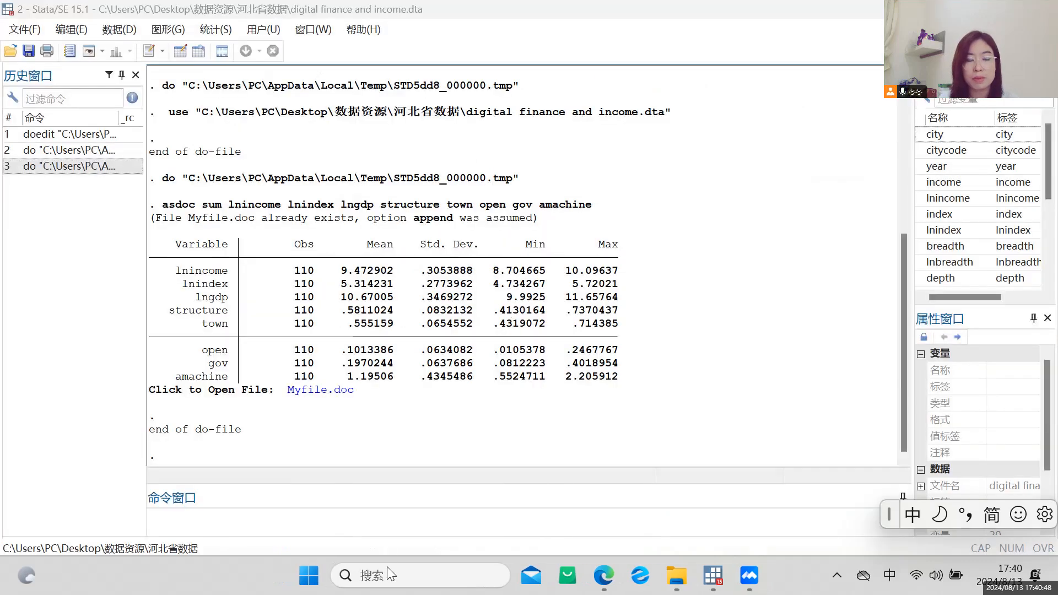
Look at the xtset citycode year command in the dfi do-file and the citycode variable's properties in the main Stata window.
left_click(713, 576)
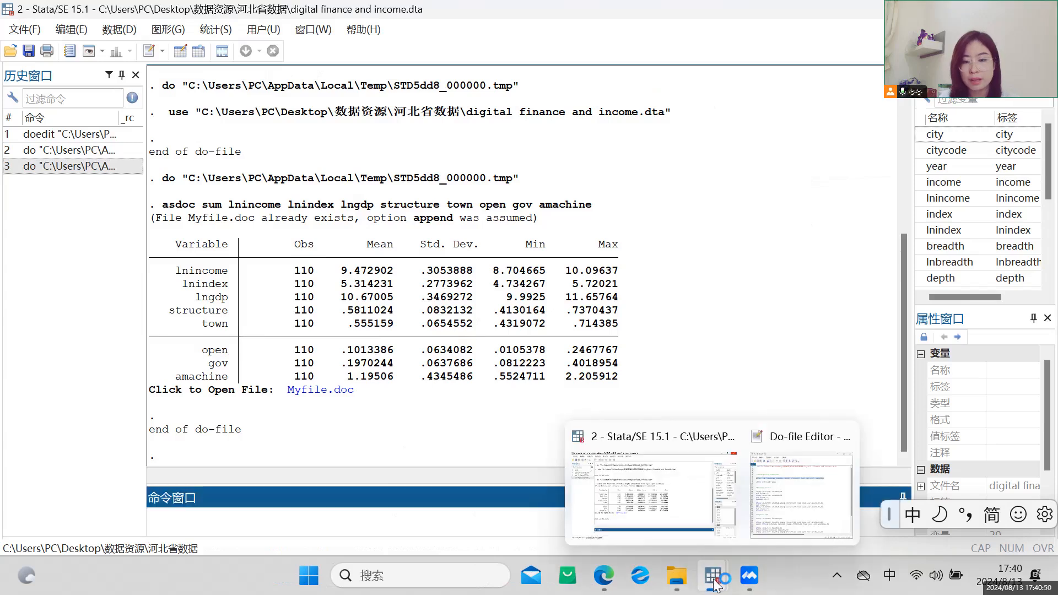
left_click(771, 513)
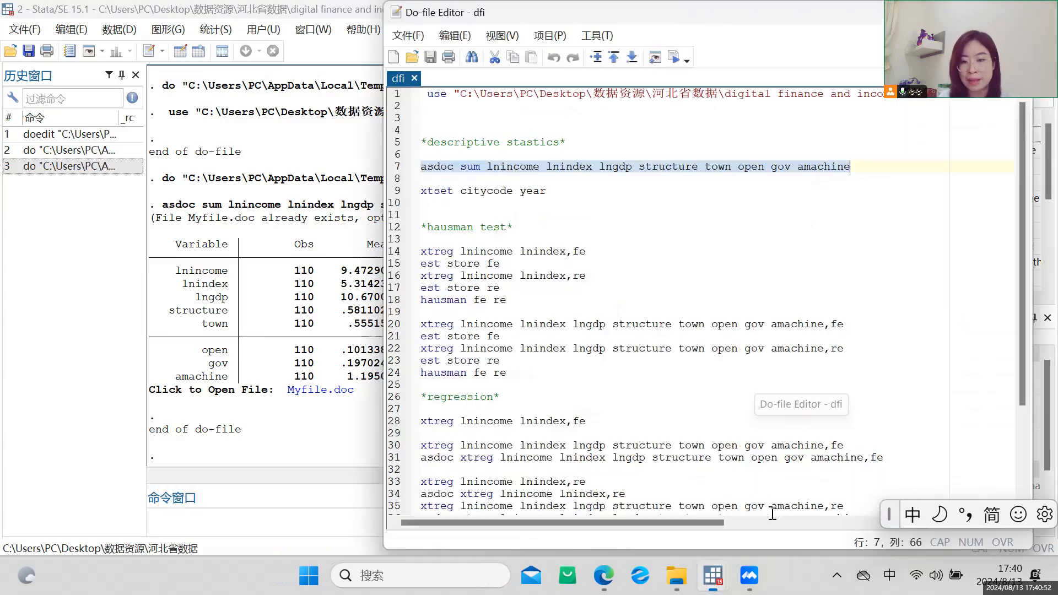
left_click(486, 204)
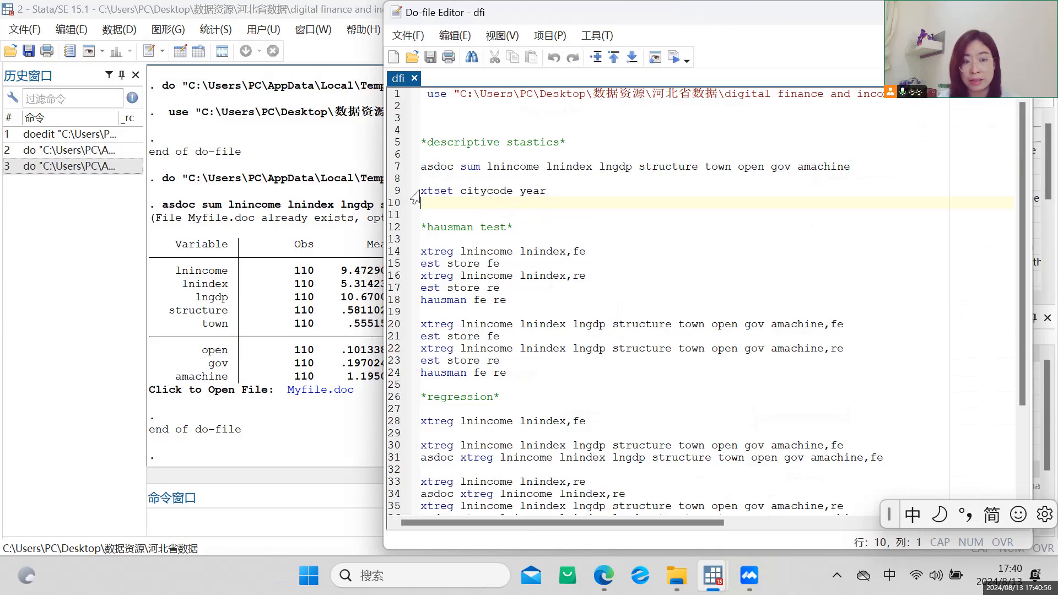
left_click_drag(422, 191, 546, 190)
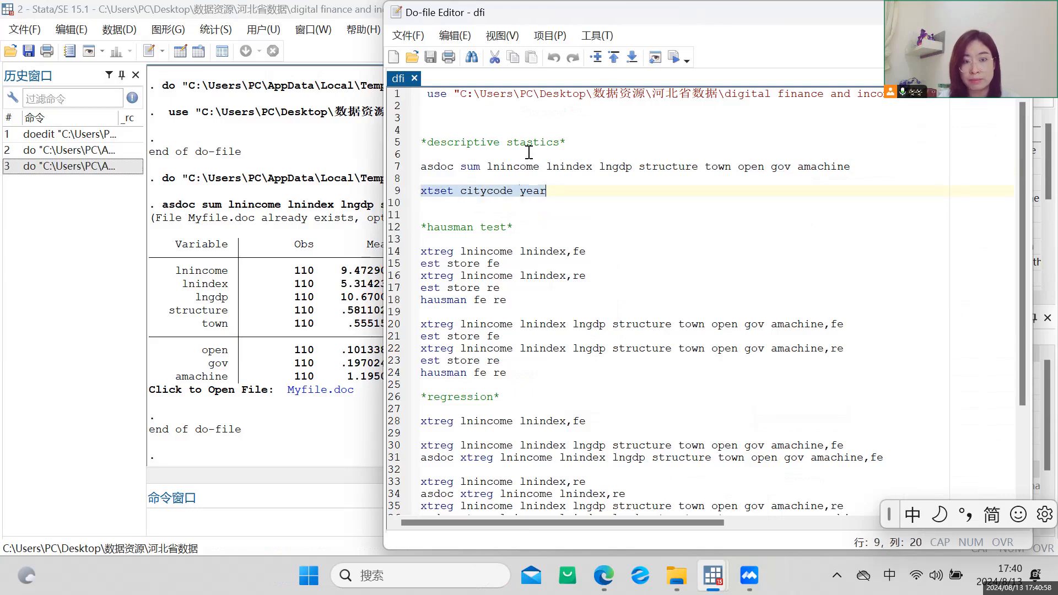
left_click(466, 192)
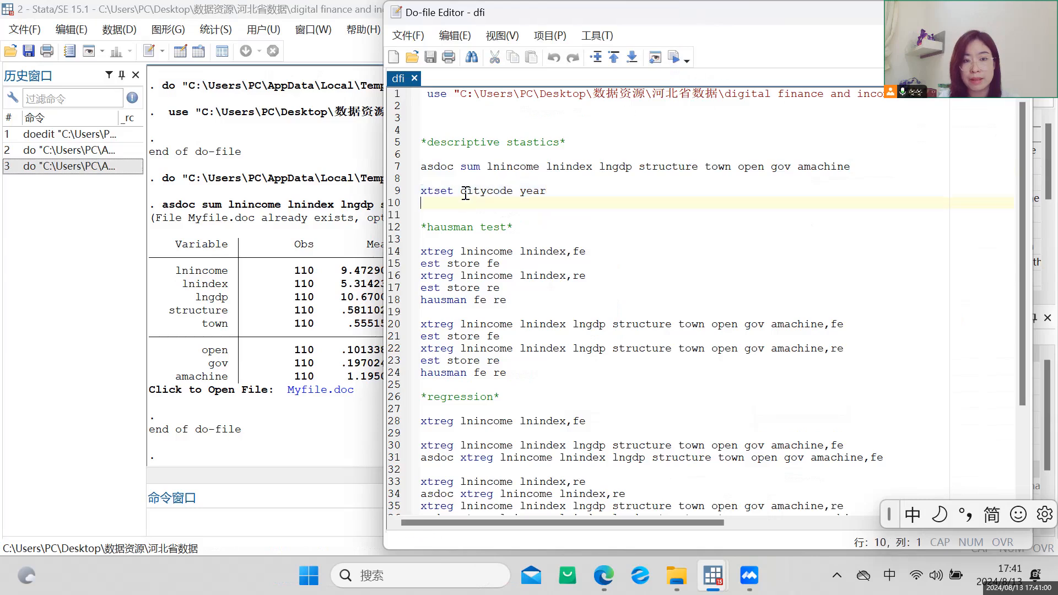
left_click_drag(723, 12, 546, 156)
left_click(997, 154)
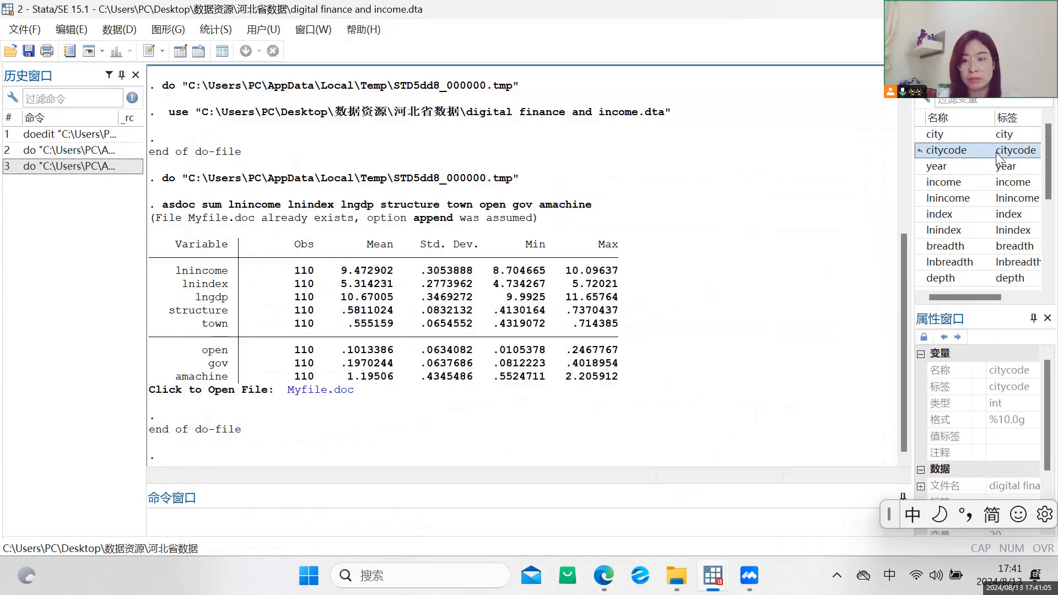
Run only the xtset citycode year command on line 9 of the dfi do-file and move the do-file window clear of the results.
mouse_move(711, 585)
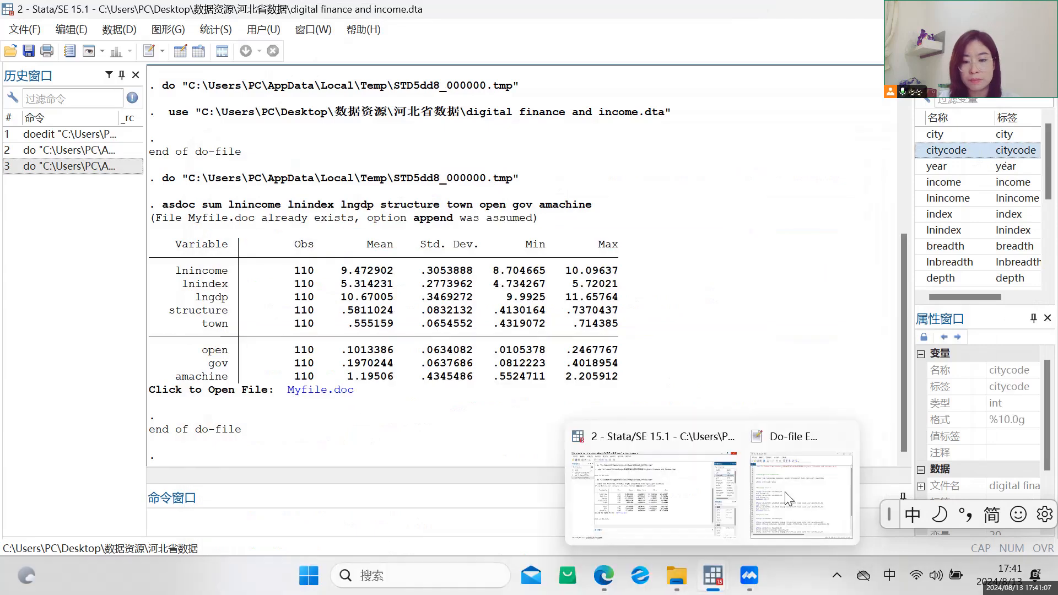
left_click(755, 543)
left_click_drag(377, 336, 229, 335)
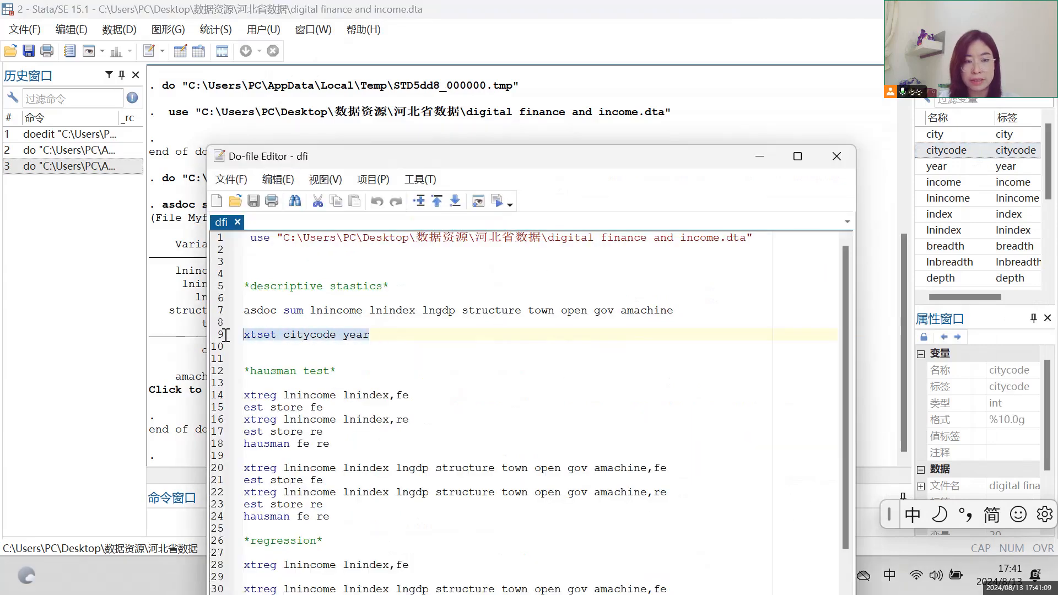
left_click(498, 203)
left_click_drag(363, 161, 808, 17)
left_click(984, 83)
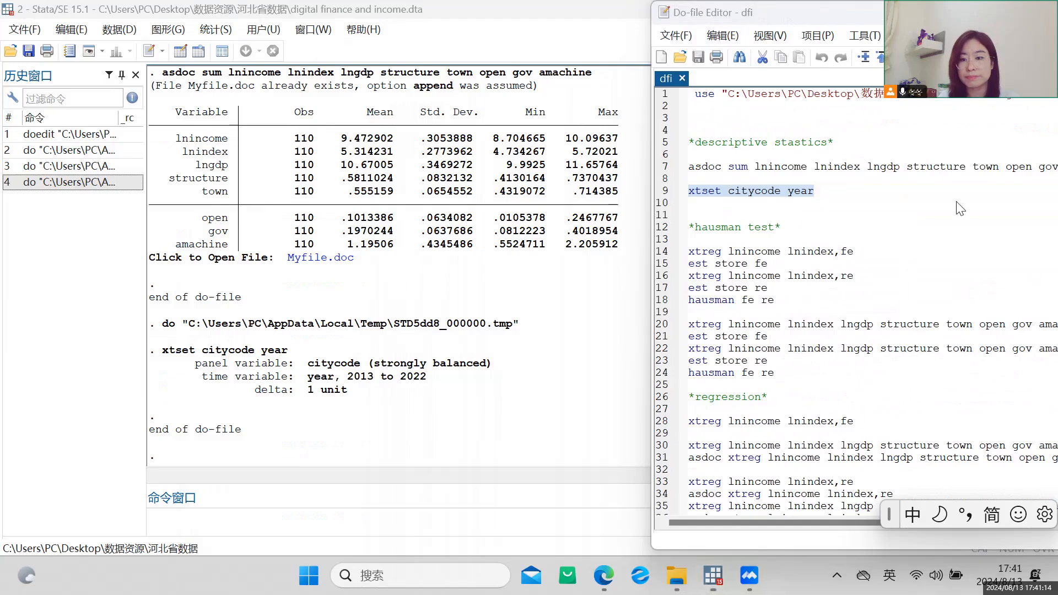
Look at the fixed-effects and random-effects xtreg commands on lines 14 to 16 of the dfi do-file.
left_click(795, 9)
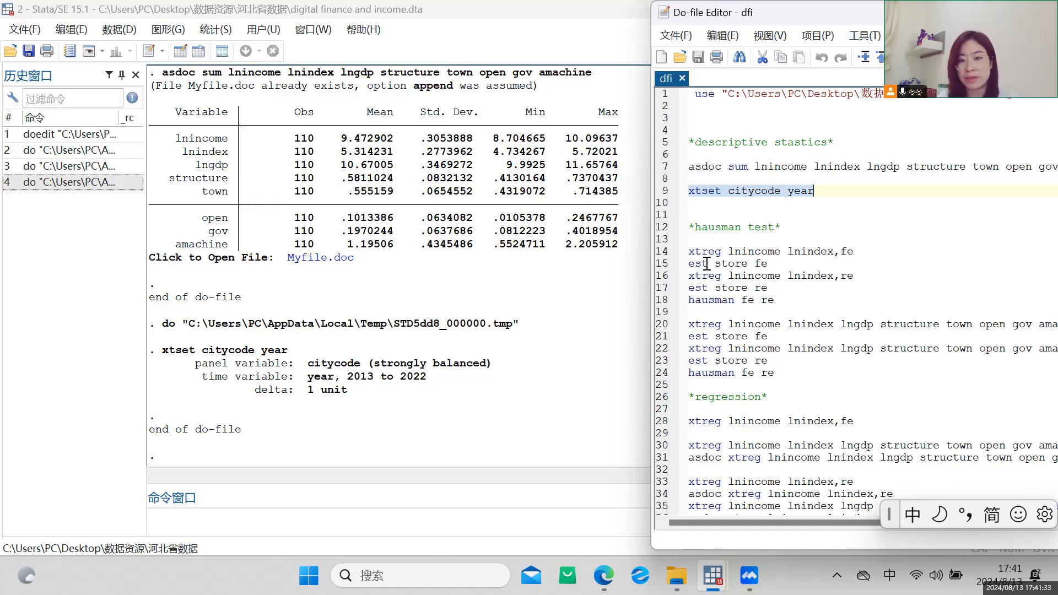
left_click(691, 254)
double_click(690, 254)
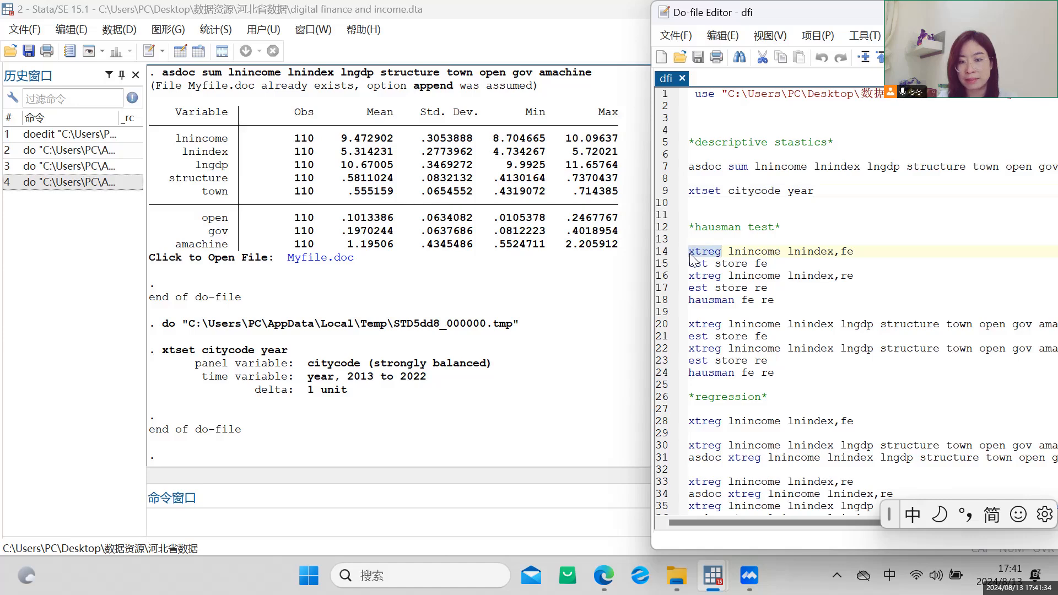
left_click_drag(874, 253, 696, 251)
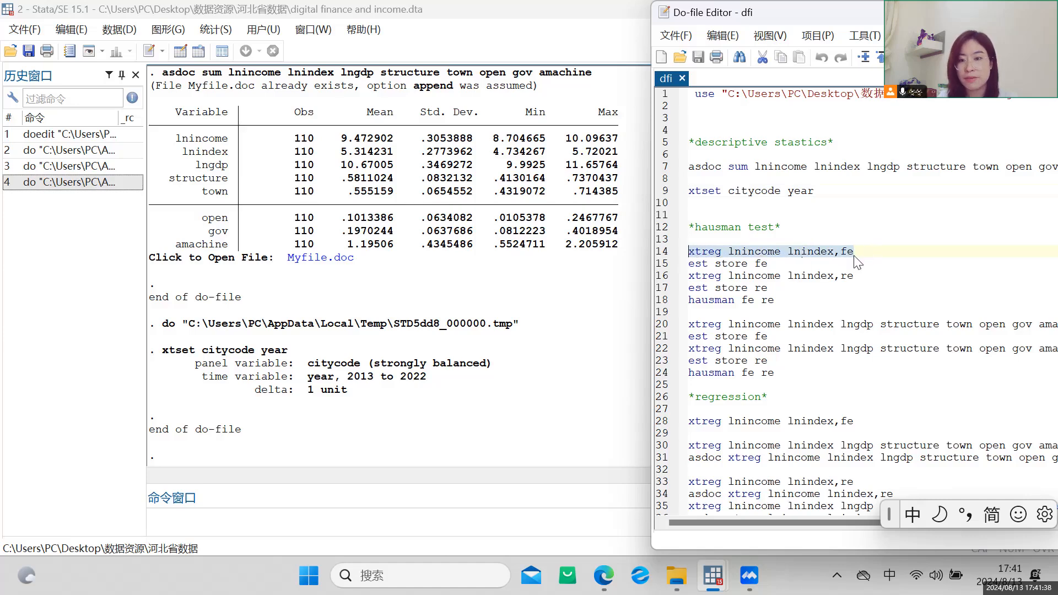
left_click(787, 264)
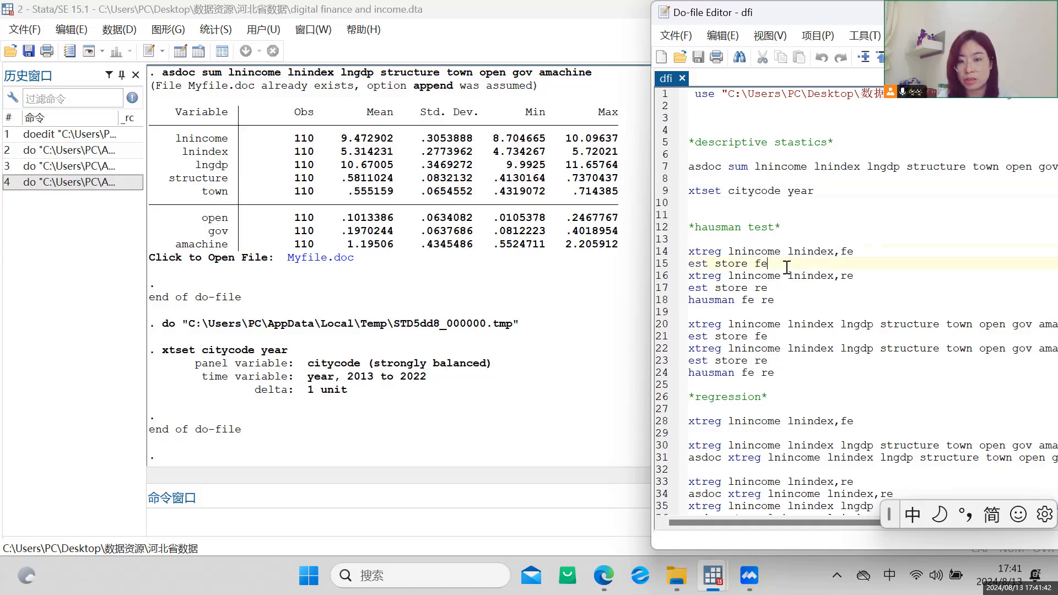
left_click_drag(689, 275, 874, 278)
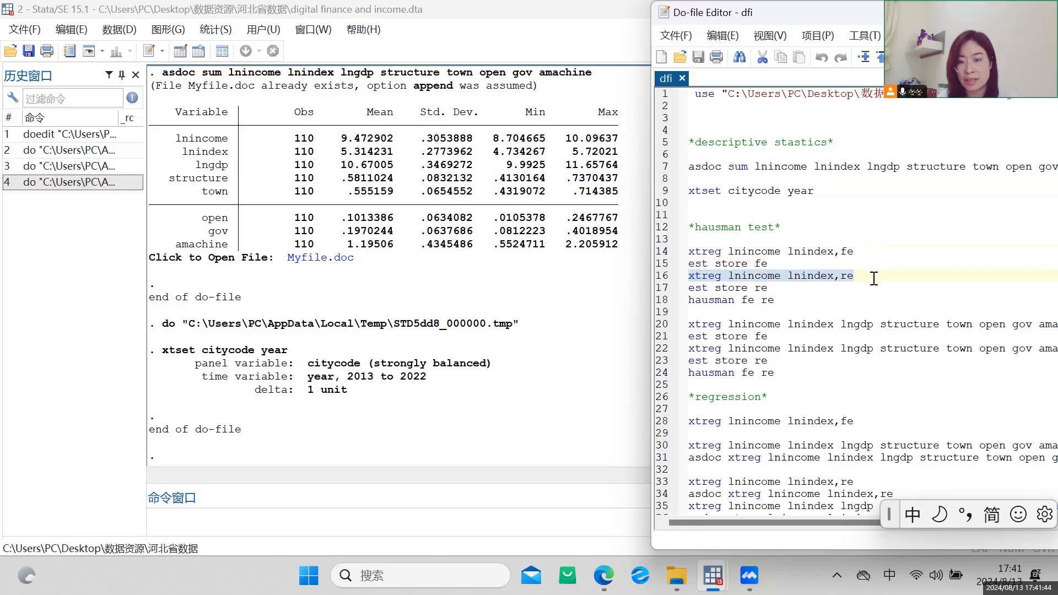
Run only the lnindex Hausman test block on lines 14 to 18 and look over its regression and test output.
left_click(782, 300)
double_click(781, 300)
left_click_drag(782, 300, 681, 254)
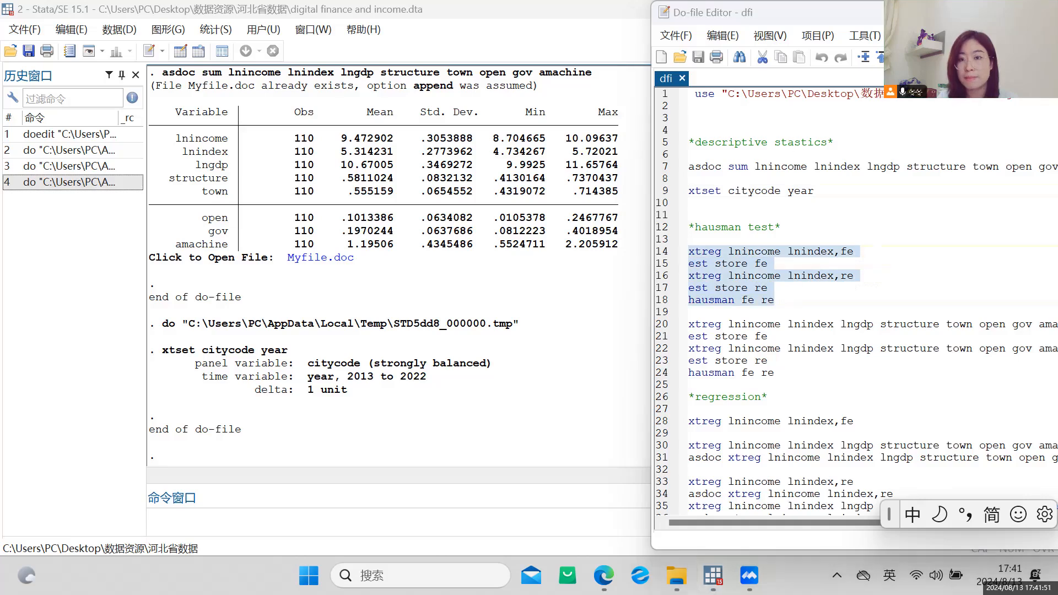
left_click(943, 57)
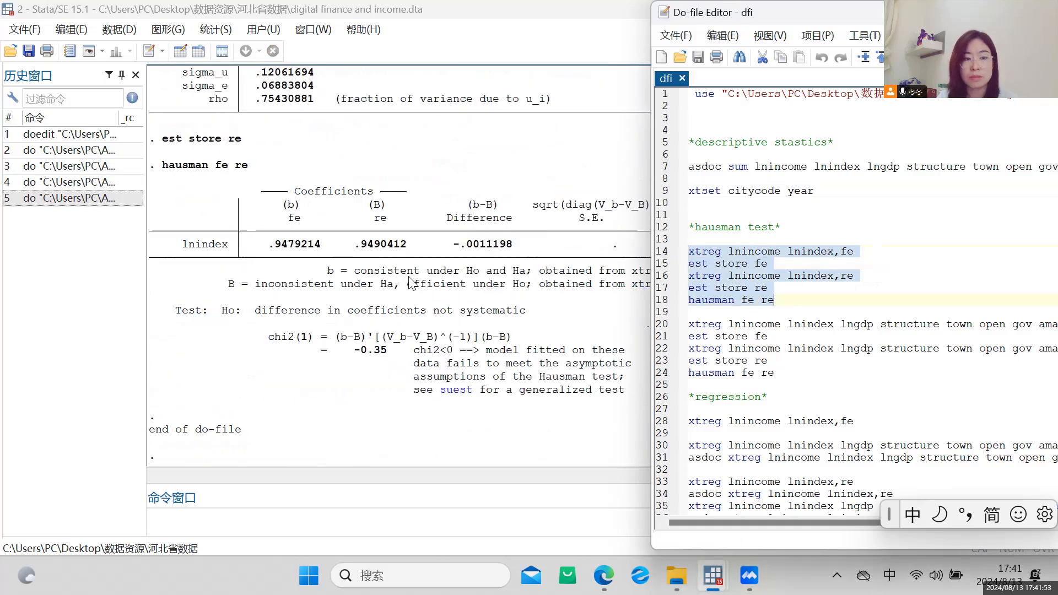
scroll(391, 287, "up", 6)
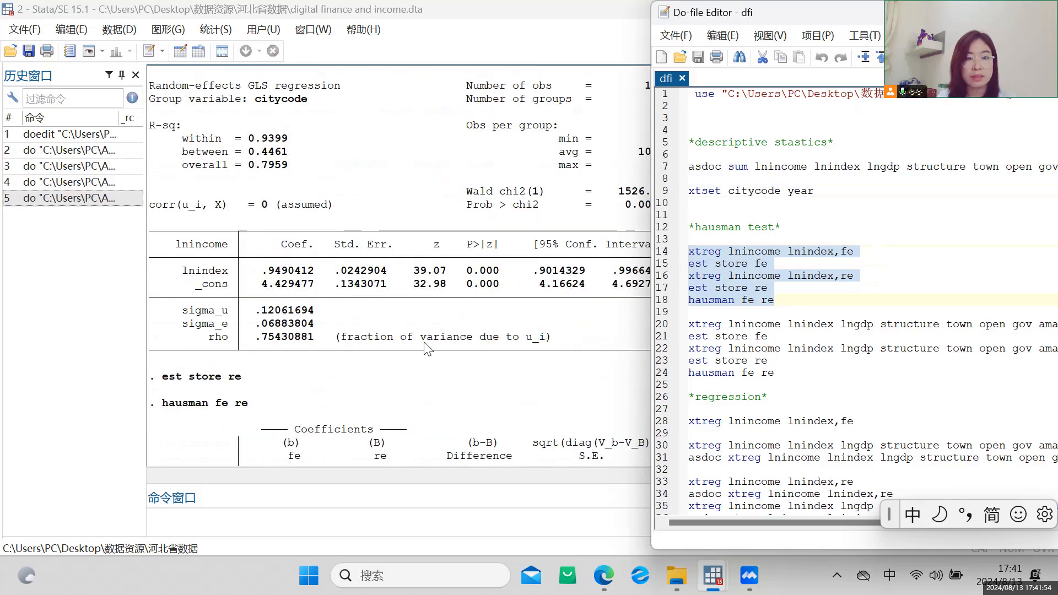
scroll(436, 347, "down", 4)
scroll(441, 355, "down", 2)
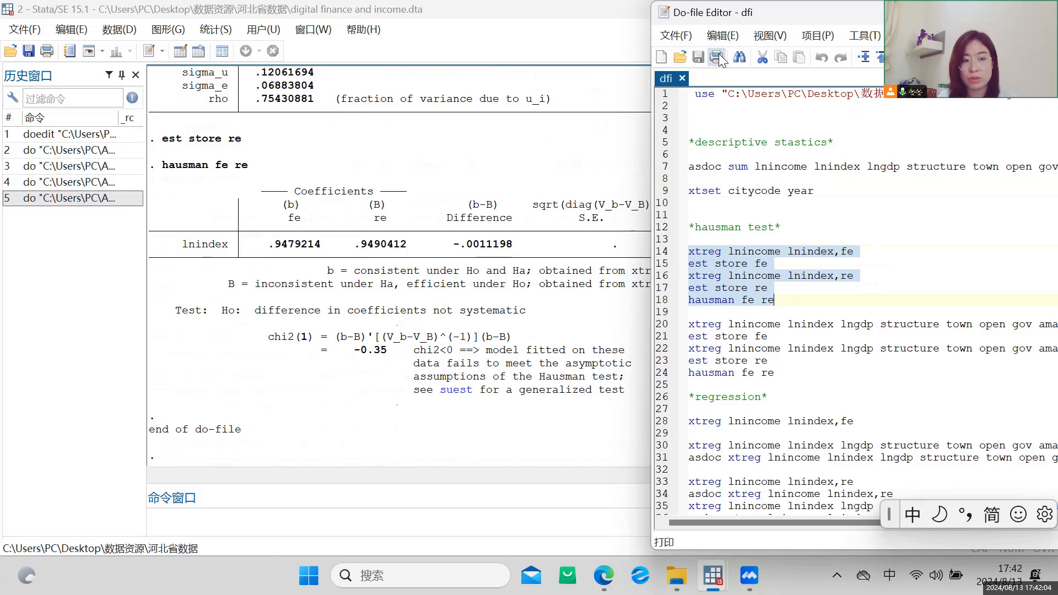
Run only the Hausman test block with control variables on lines 20 to 24 and move the do-file window clear of the output.
left_click_drag(796, 22, 768, 22)
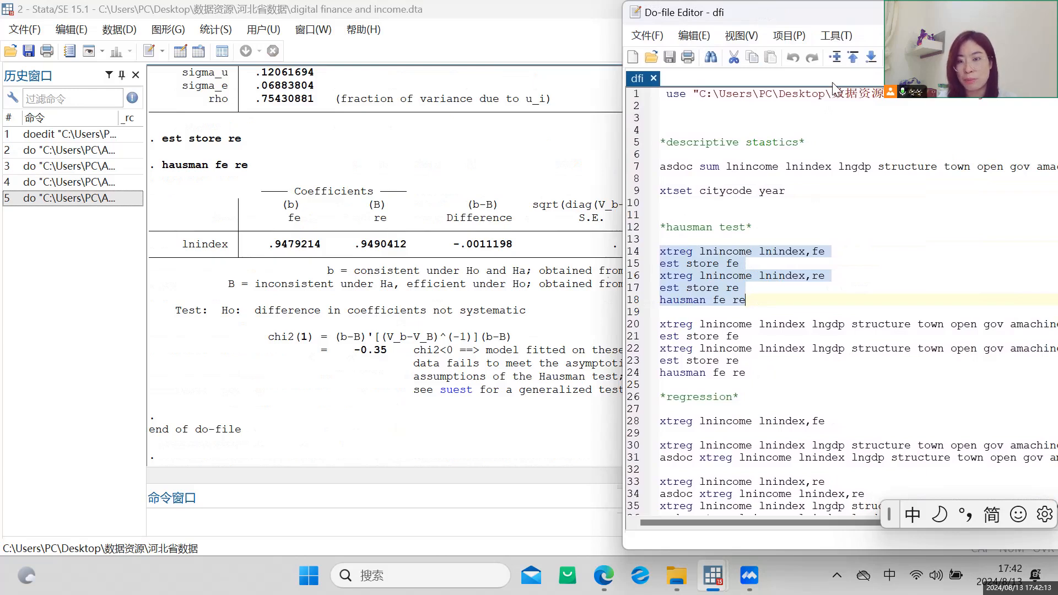
left_click_drag(843, 8, 793, 10)
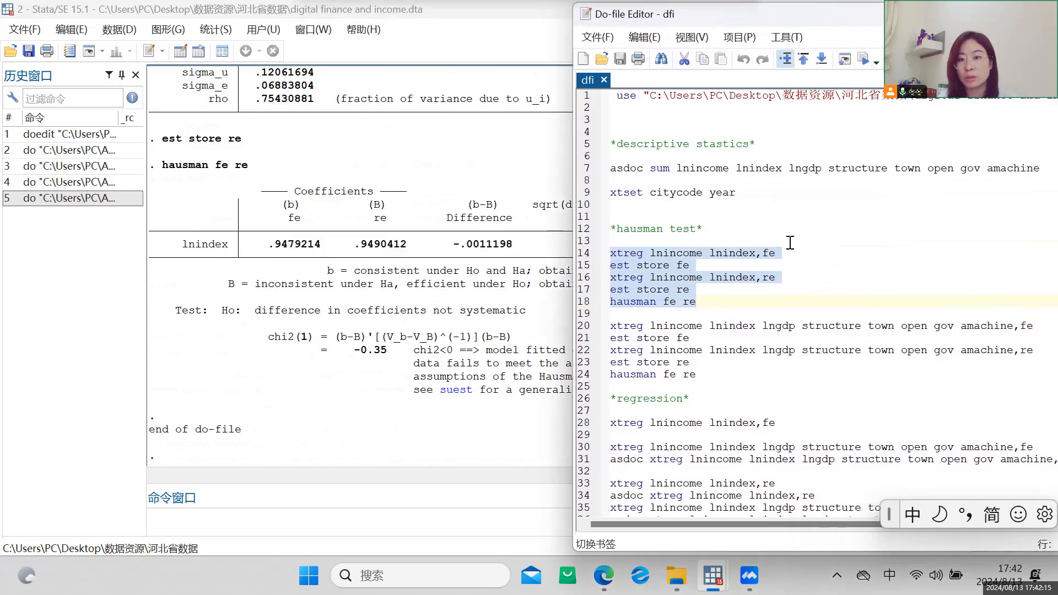
left_click(616, 325)
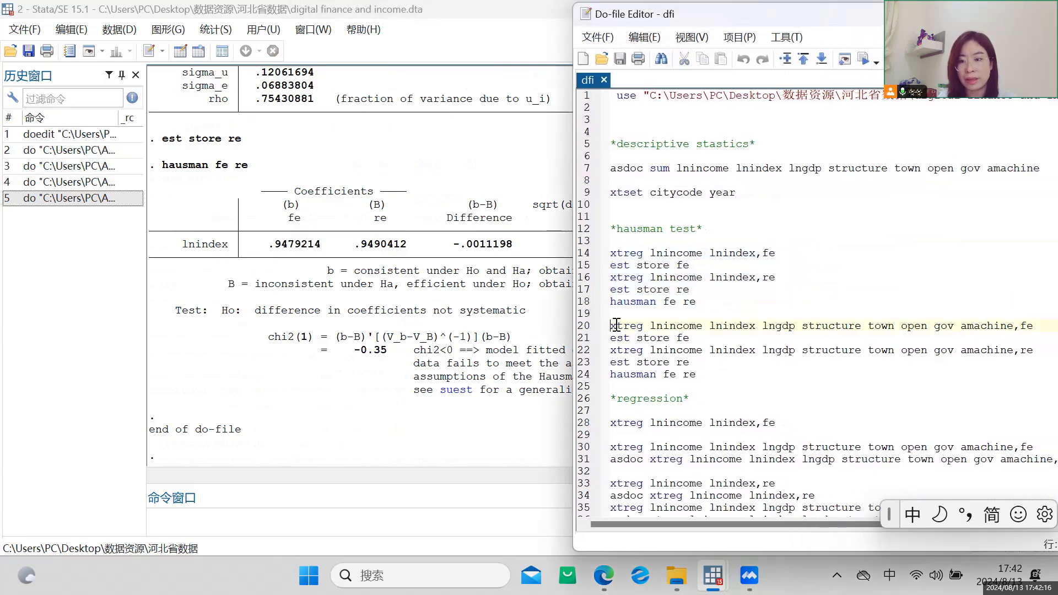
left_click_drag(652, 327, 1013, 326)
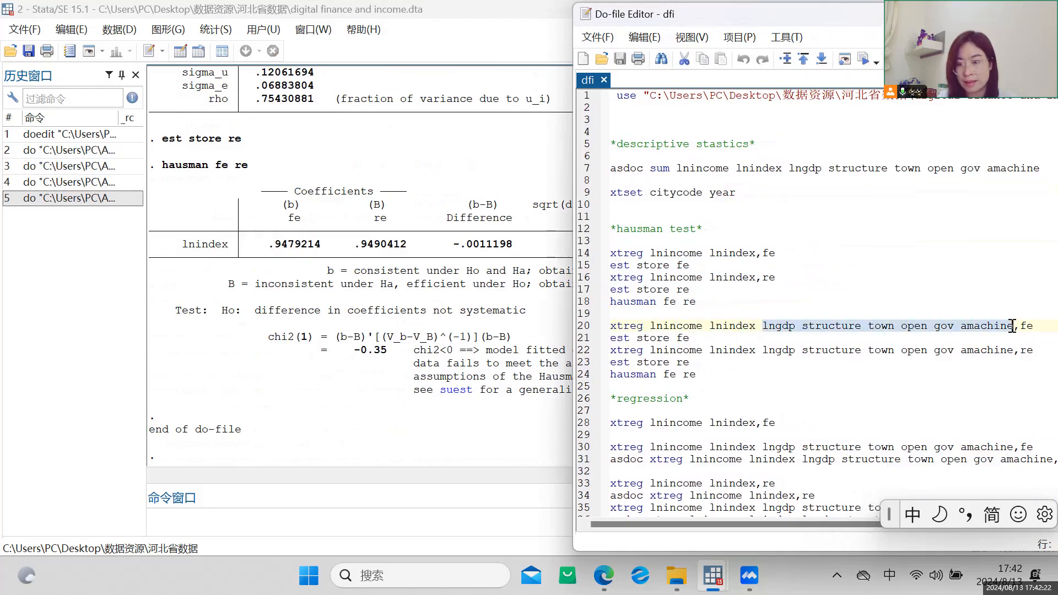
left_click_drag(698, 375, 611, 324)
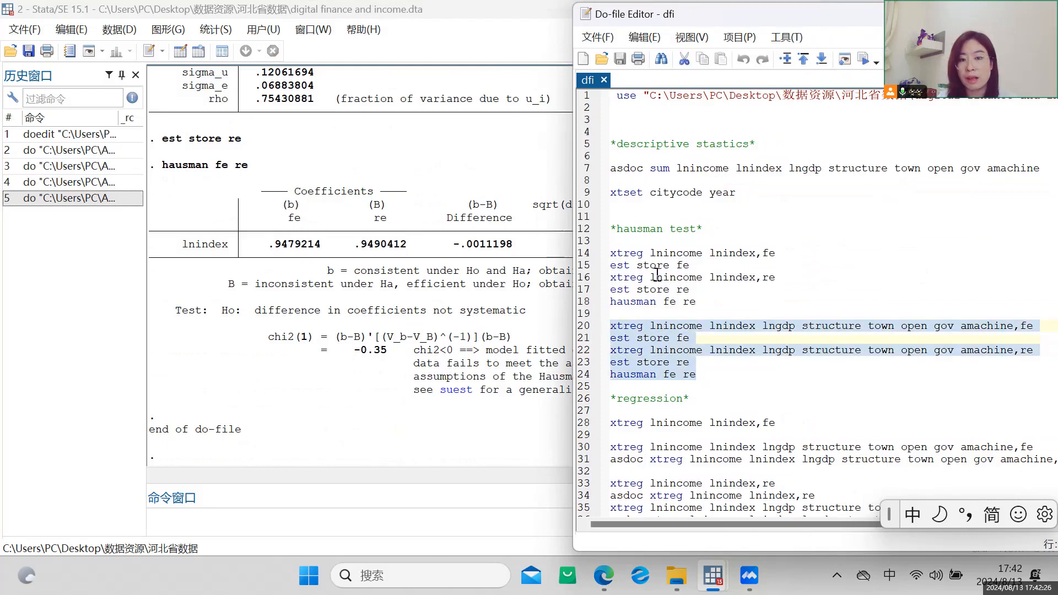
left_click(861, 57)
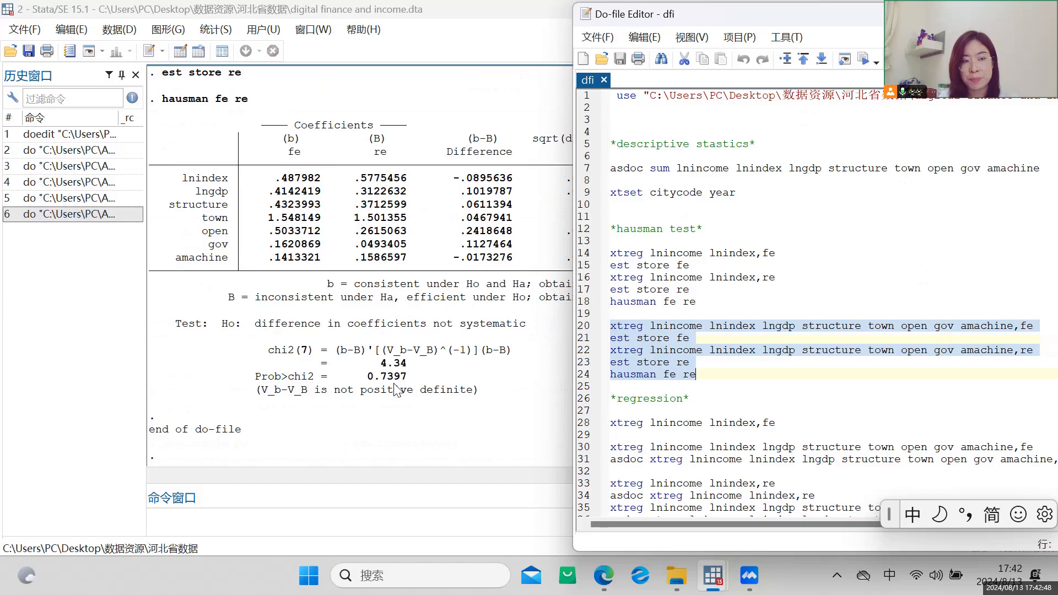
left_click_drag(736, 21, 739, 8)
left_click_drag(832, 20, 873, 15)
Run only the fixed-effects regression xtreg lnincome lnindex,fe on line 28 of the do-file.
scroll(762, 372, "down", 1)
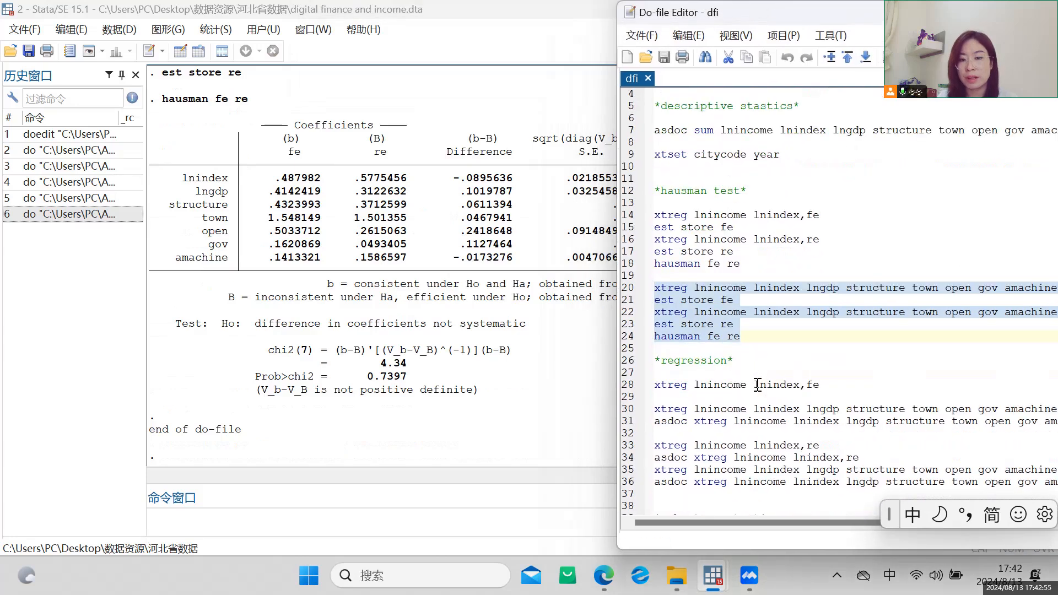
scroll(760, 382, "down", 1)
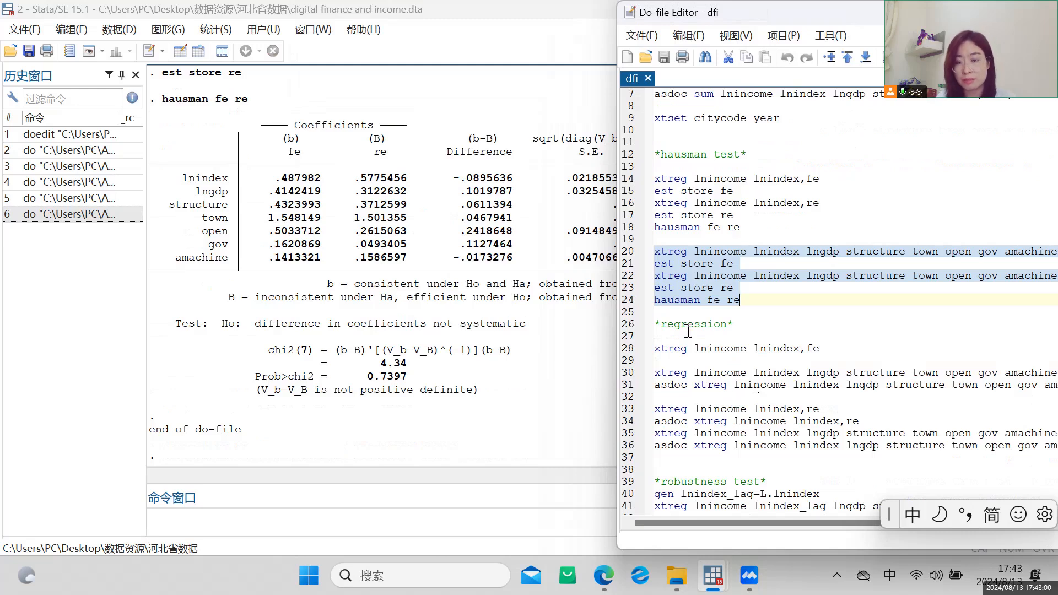
left_click_drag(838, 352, 649, 350)
key("ctrl+d")
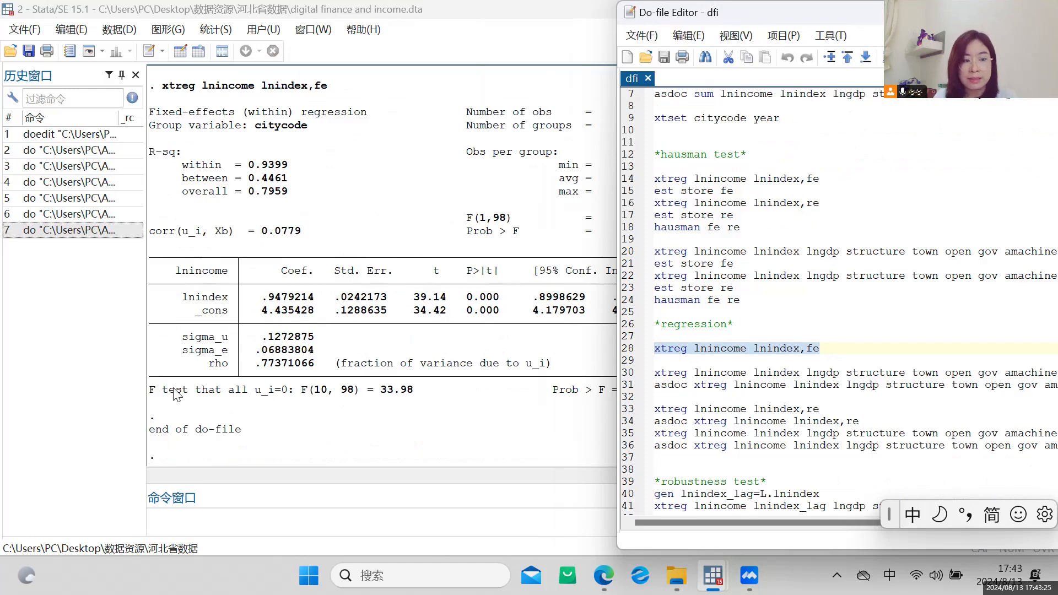
Run only the fixed-effects regression with all control variables on line 30 and move the do-file window clear of the results.
mouse_move(727, 22)
left_mouse_down()
mouse_move(783, 12)
mouse_move(727, 13)
mouse_move(739, 24)
mouse_move(711, 24)
mouse_move(725, 26)
left_mouse_up()
left_click_drag(581, 373, 1032, 369)
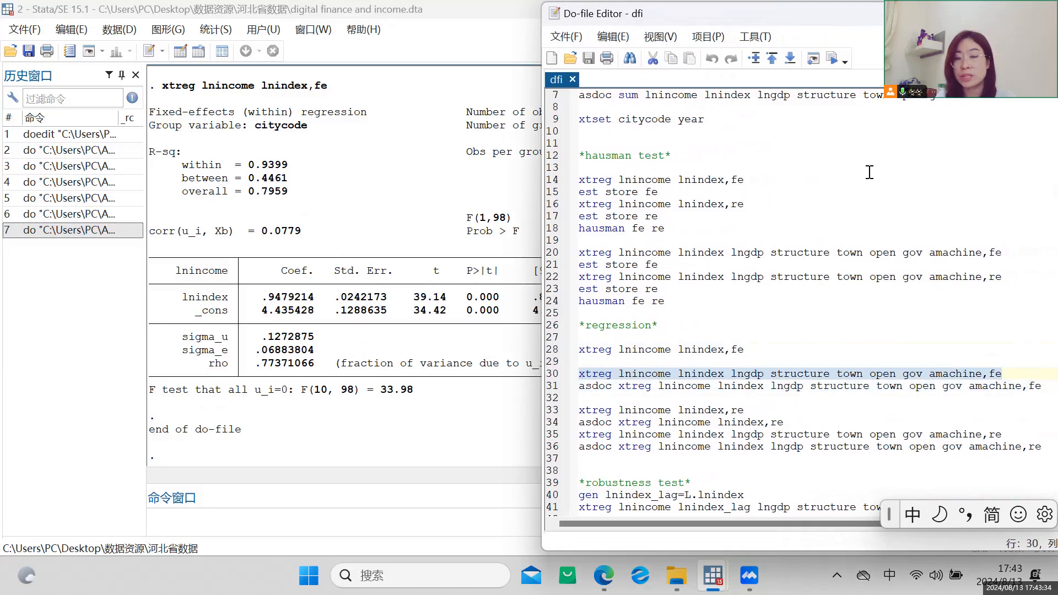
left_click(832, 60)
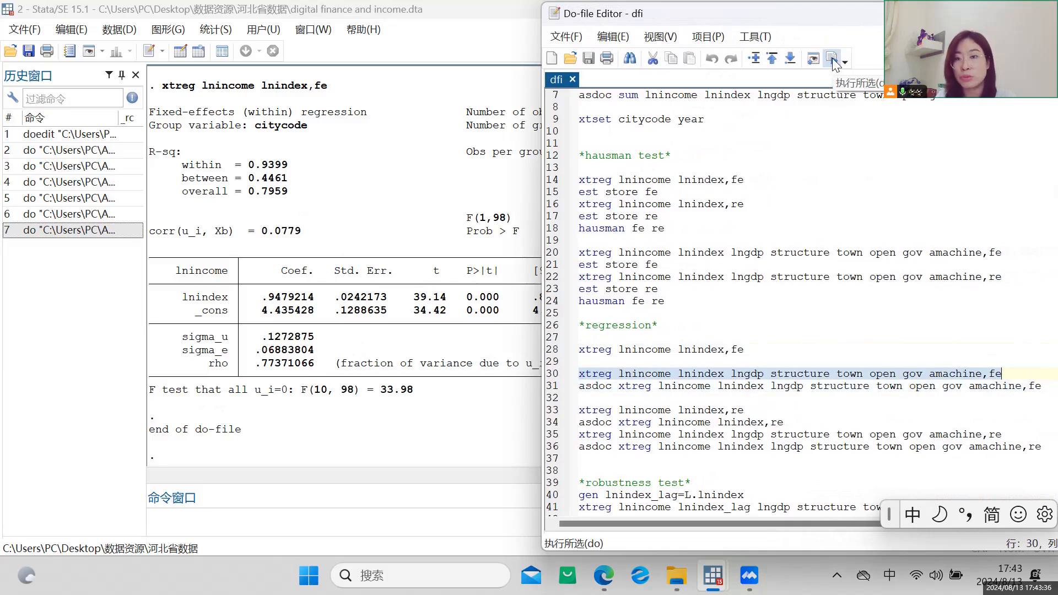
left_click_drag(714, 14, 871, 23)
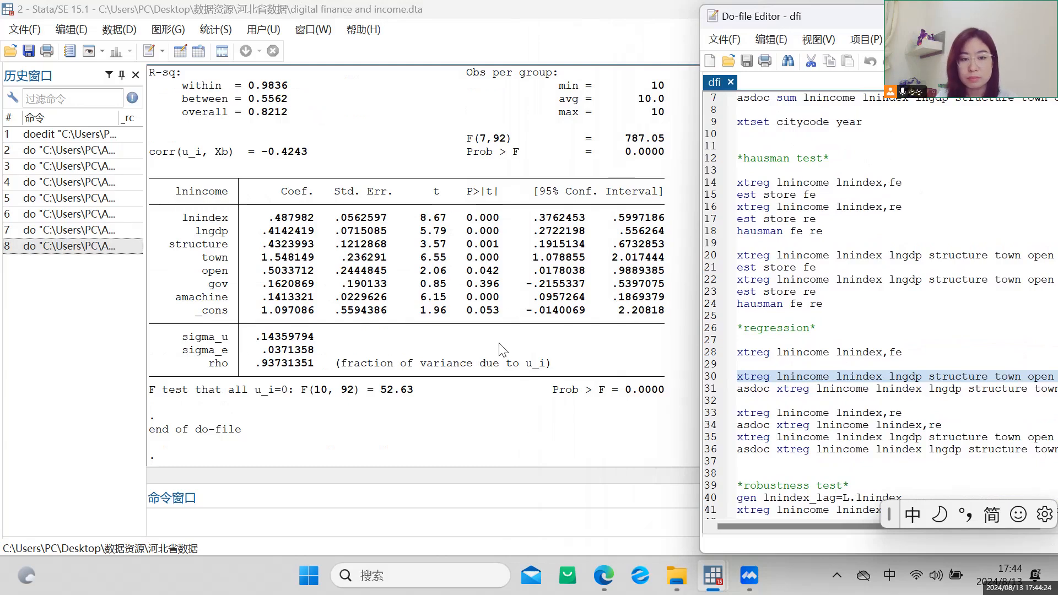
Run only the asdoc xtreg fixed-effects command on line 31 of the do-file and open the exported Myfile.doc.
left_click_drag(805, 22, 660, 49)
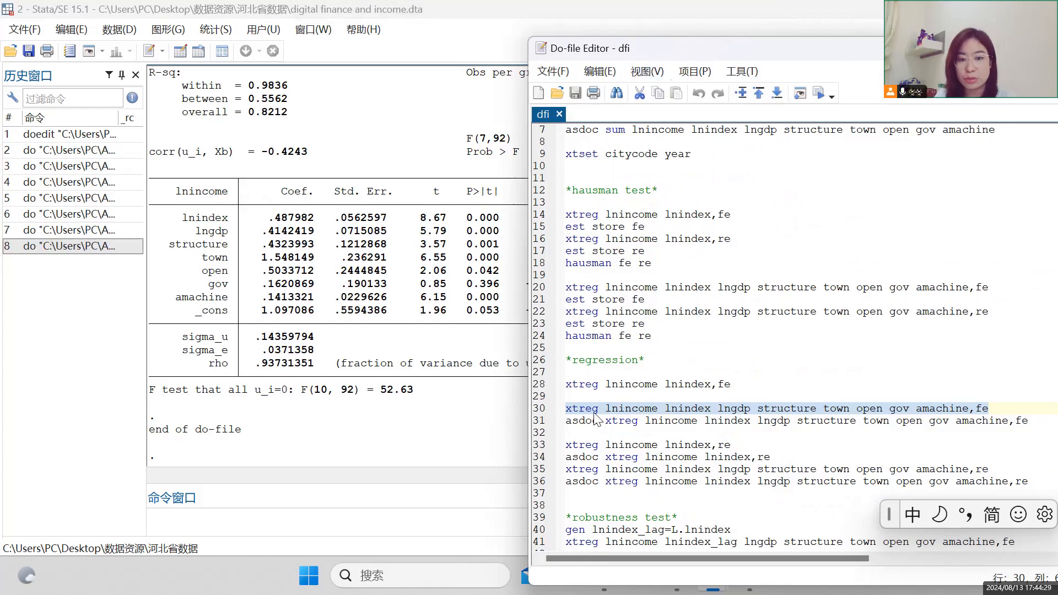
left_click_drag(565, 422, 1055, 426)
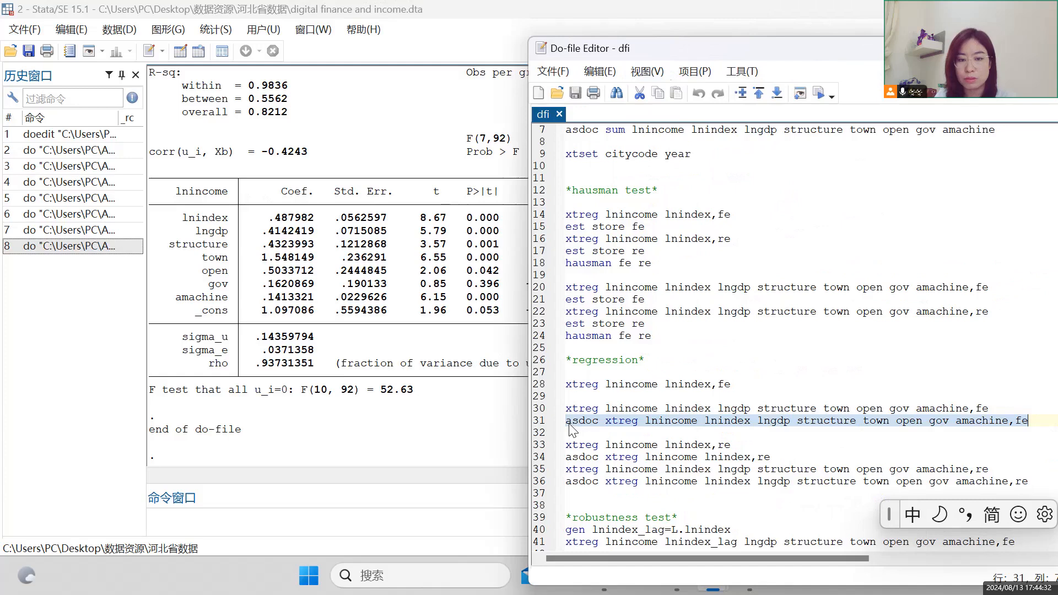
left_click(819, 93)
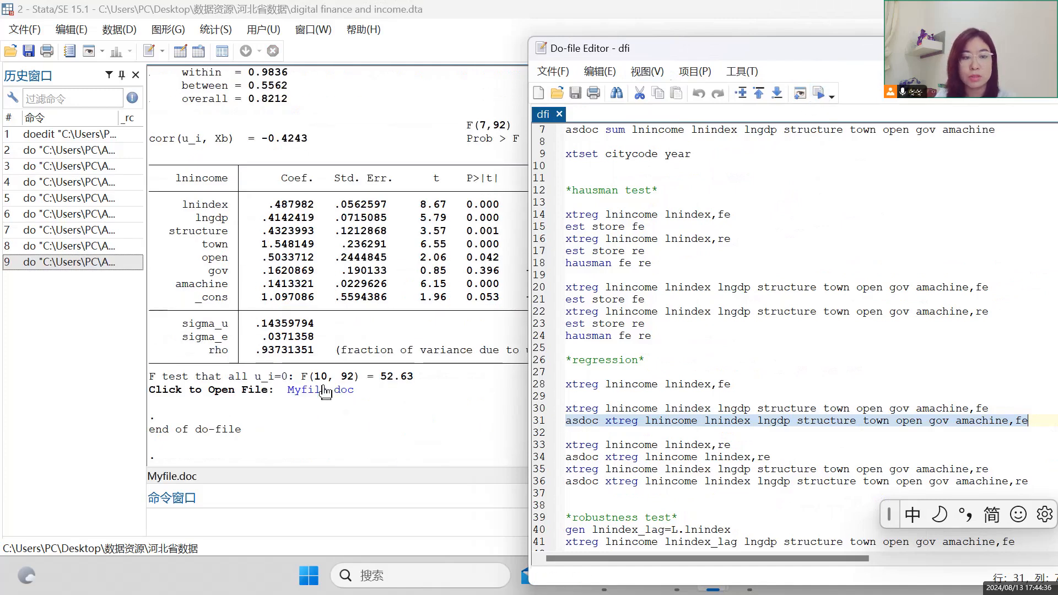
left_click(324, 394)
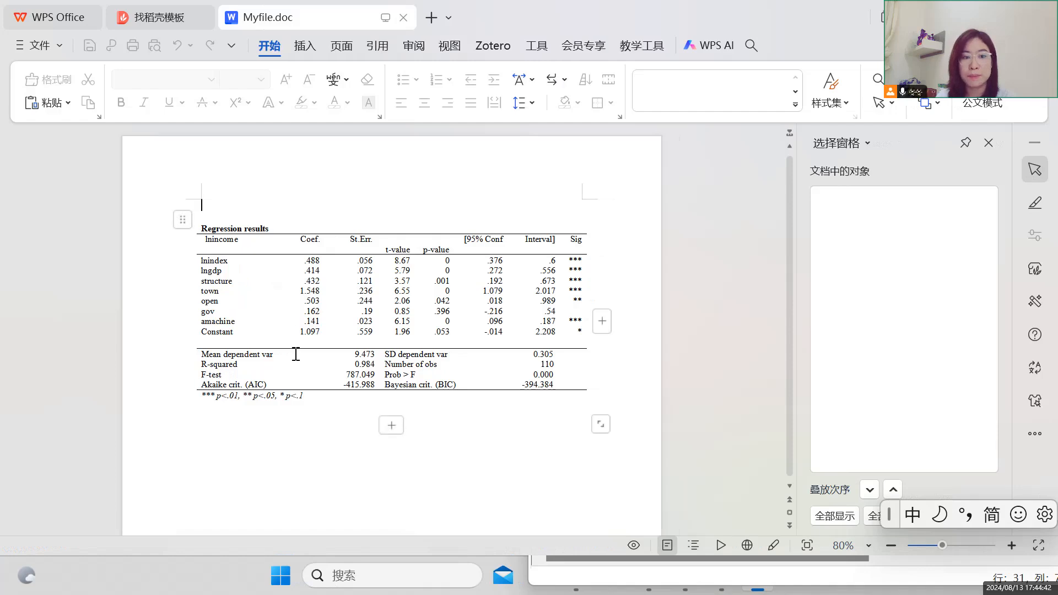
Look over the Regression results table in Myfile.doc and close the document.
scroll(286, 331, "down", 3)
scroll(258, 286, "up", 4)
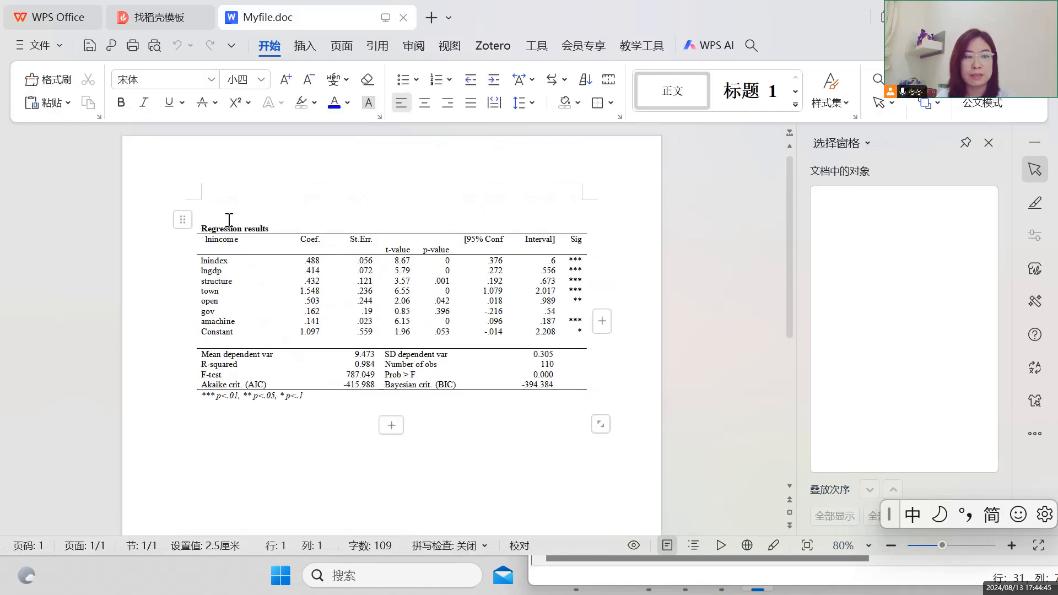
scroll(329, 378, "down", 6)
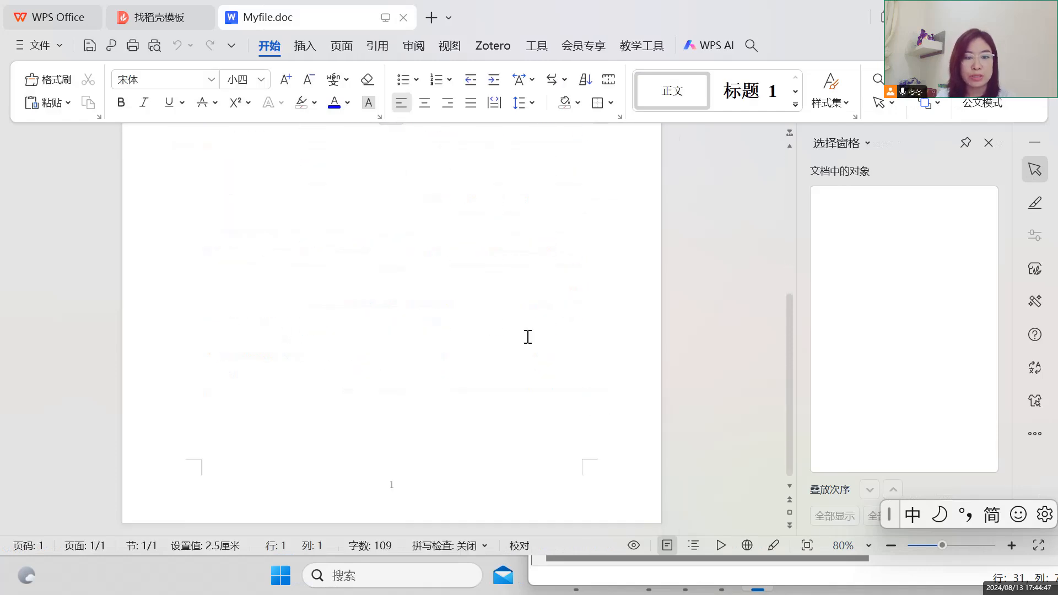
scroll(527, 335, "up", 5)
left_click(1040, 17)
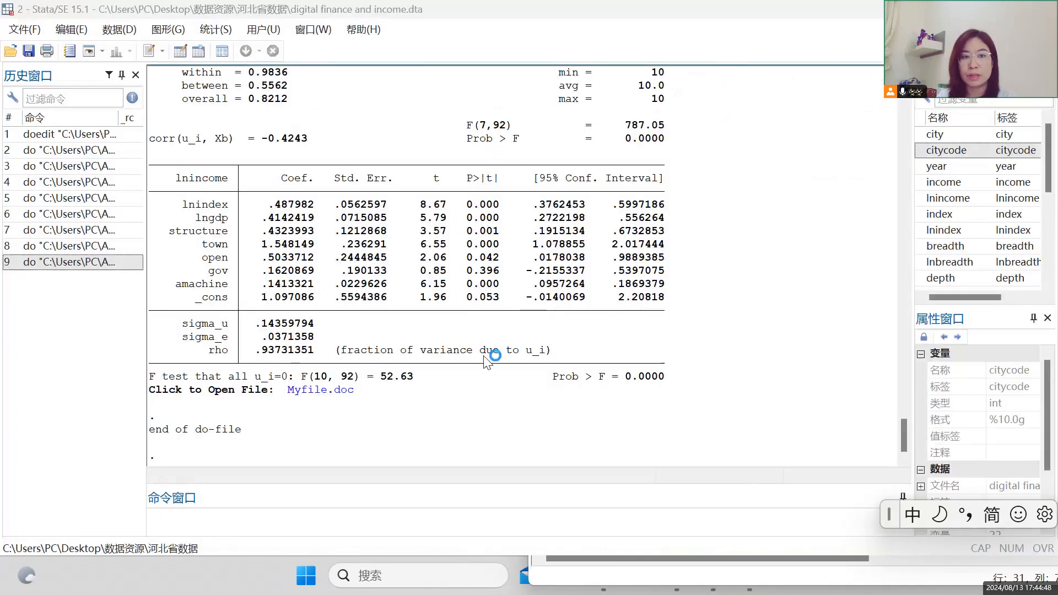
Bring the dfi do-file window back in front at a size showing the regression section, beside the Stata results.
left_click(540, 570)
mouse_move(741, 43)
left_mouse_down()
mouse_move(750, 17)
mouse_move(747, 35)
left_mouse_up()
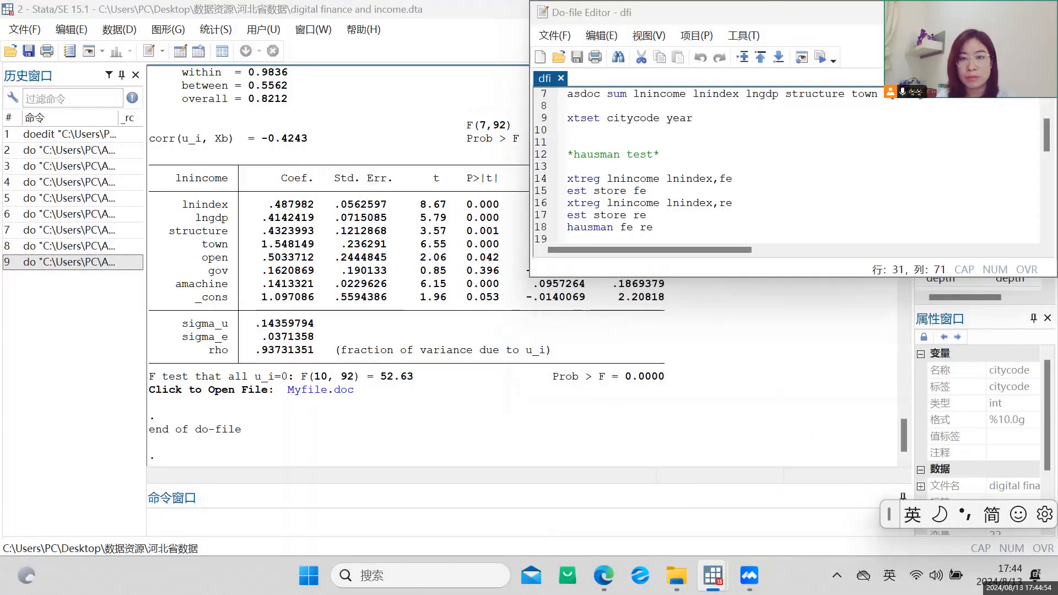
left_click(1001, 14)
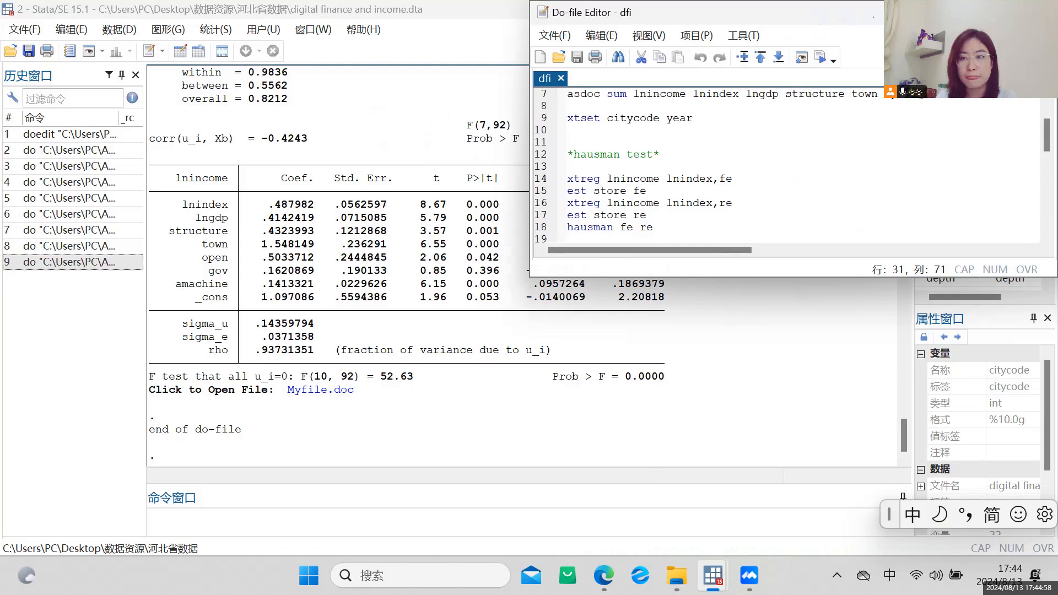
left_click(1001, 14)
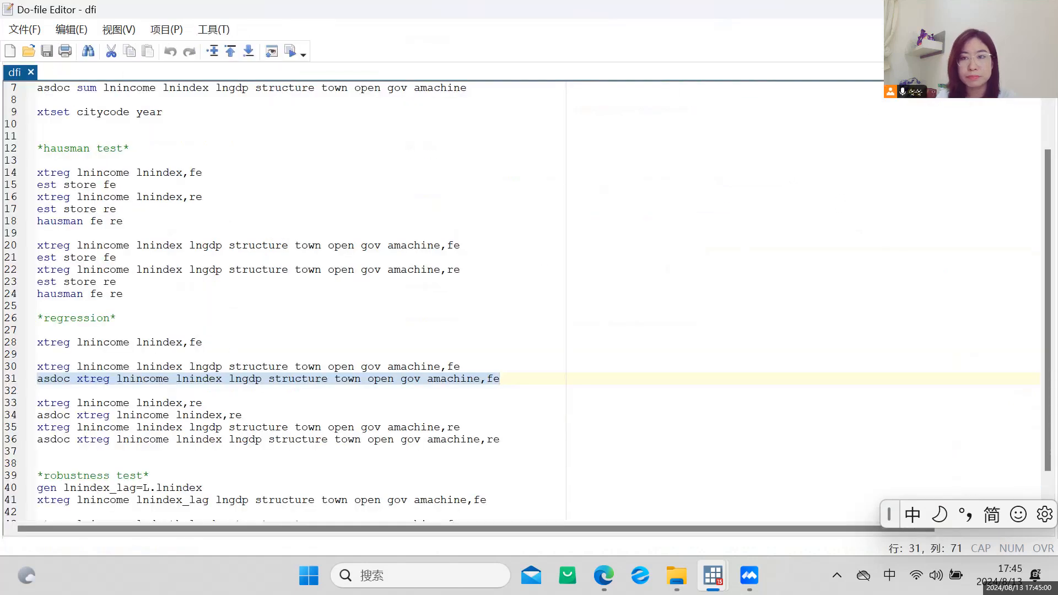
left_click(1001, 10)
left_click_drag(698, 23, 781, 14)
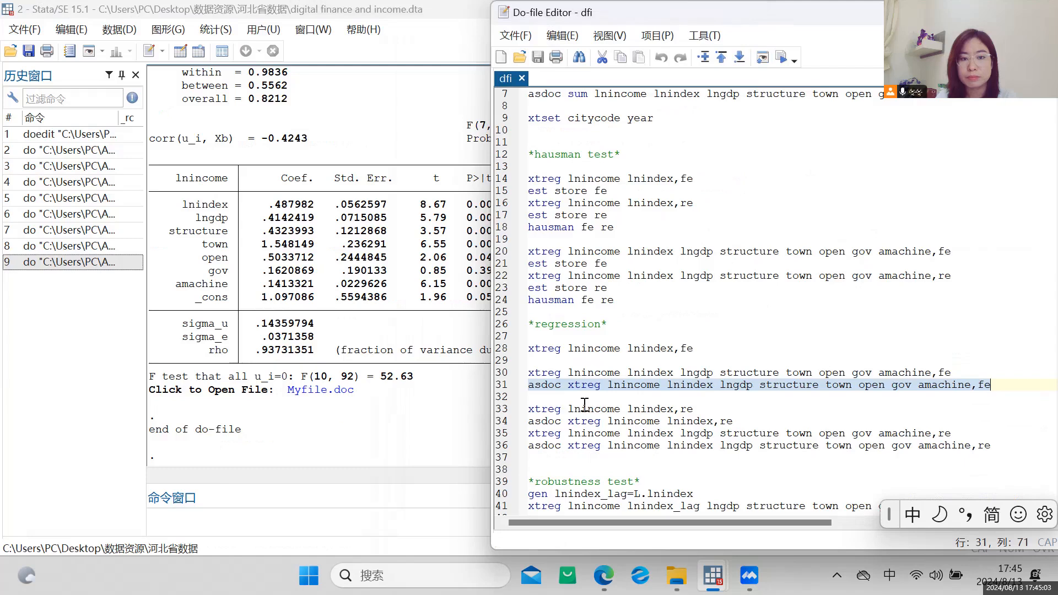
Run only the random-effects regression xtreg lnincome lnindex,re on line 33 of the do-file.
scroll(585, 405, "down", 2)
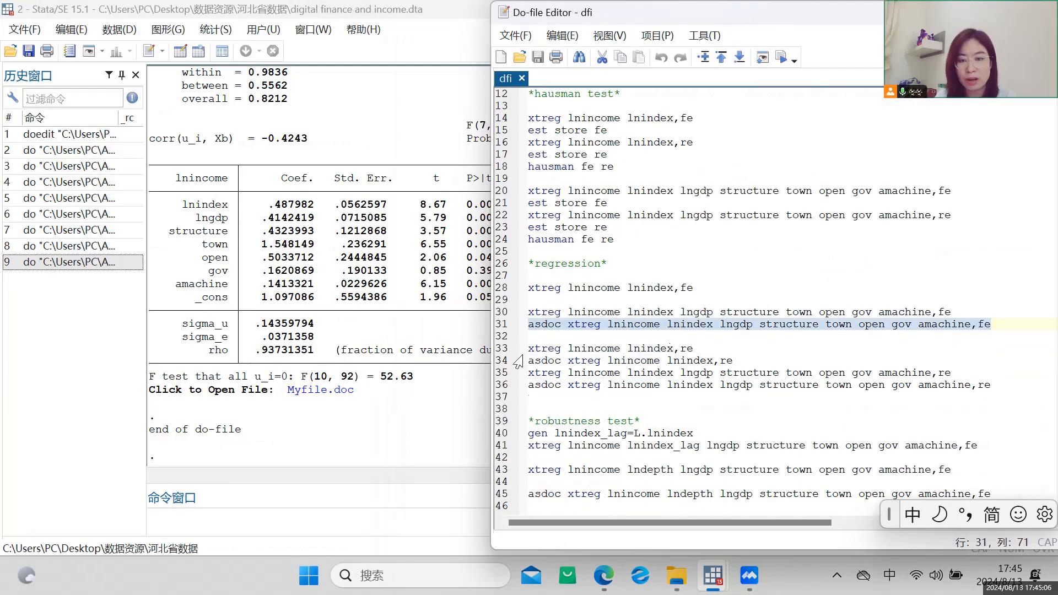
left_click_drag(529, 349, 697, 349)
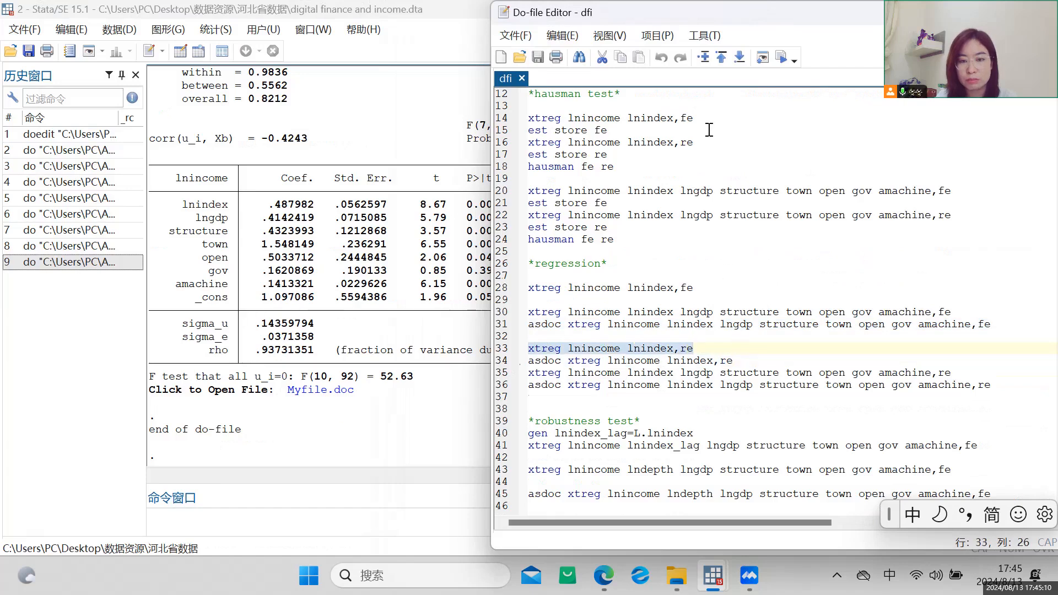
left_click(782, 56)
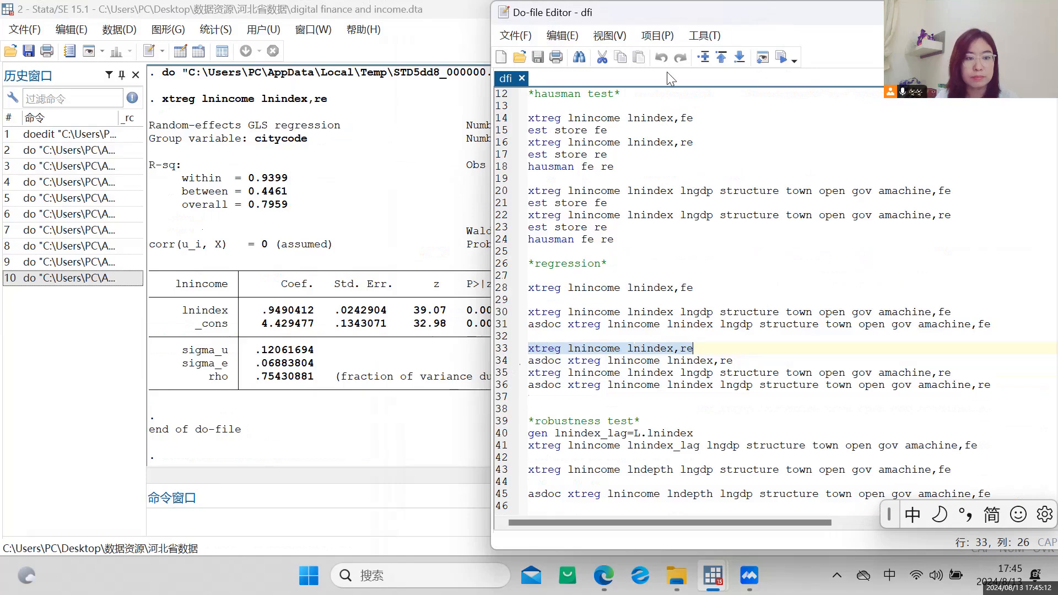
Run only the random-effects regression with all control variables on line 35 of the do-file and uncover its results table.
left_click_drag(701, 17, 783, 17)
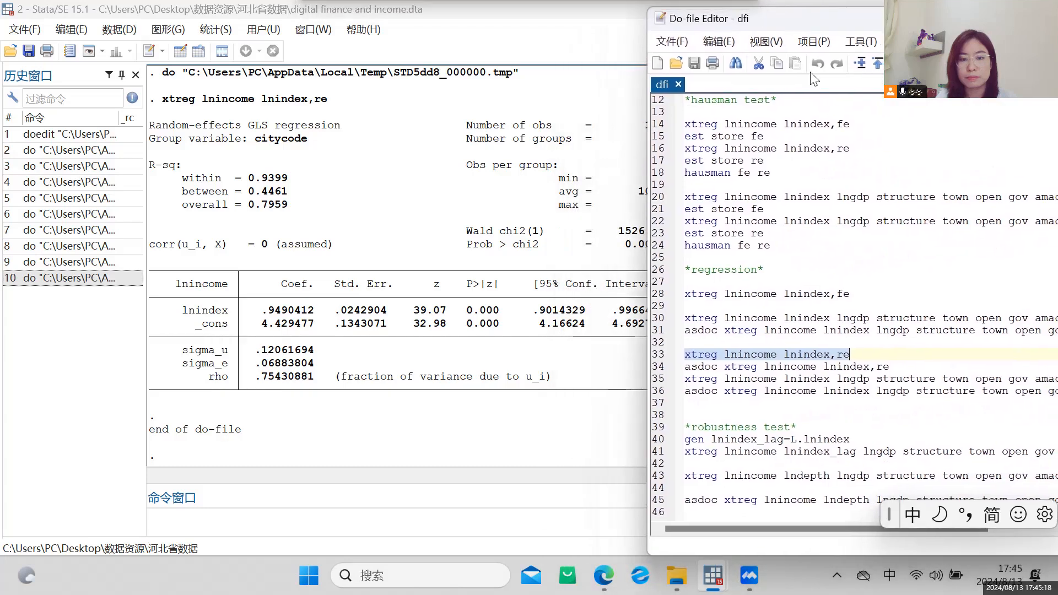
left_click_drag(688, 379, 1055, 378)
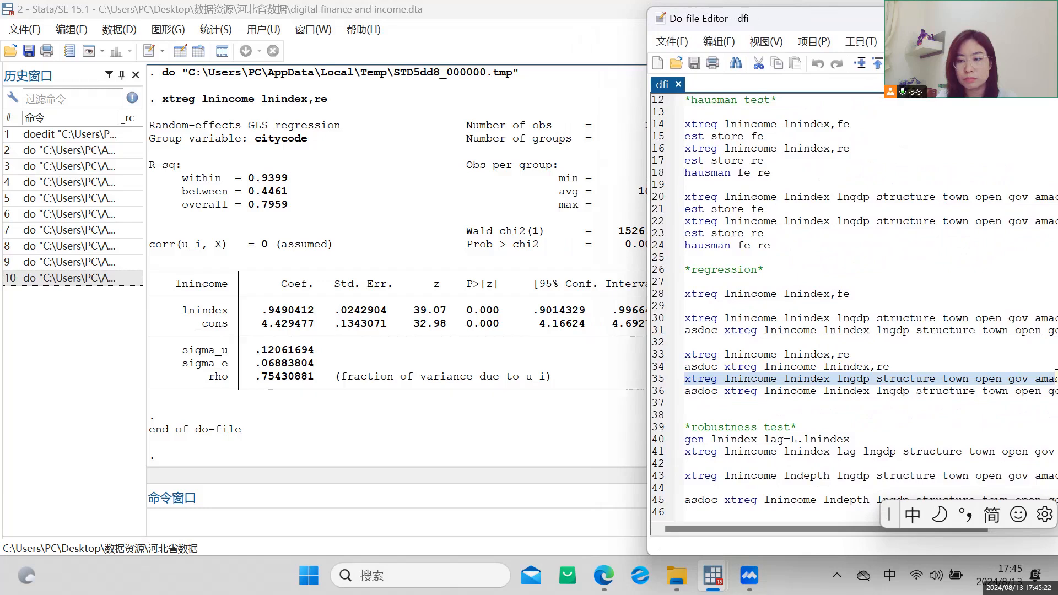
left_click(1055, 367)
left_click_drag(845, 18, 762, 22)
left_click_drag(1026, 383, 596, 381)
left_click(852, 67)
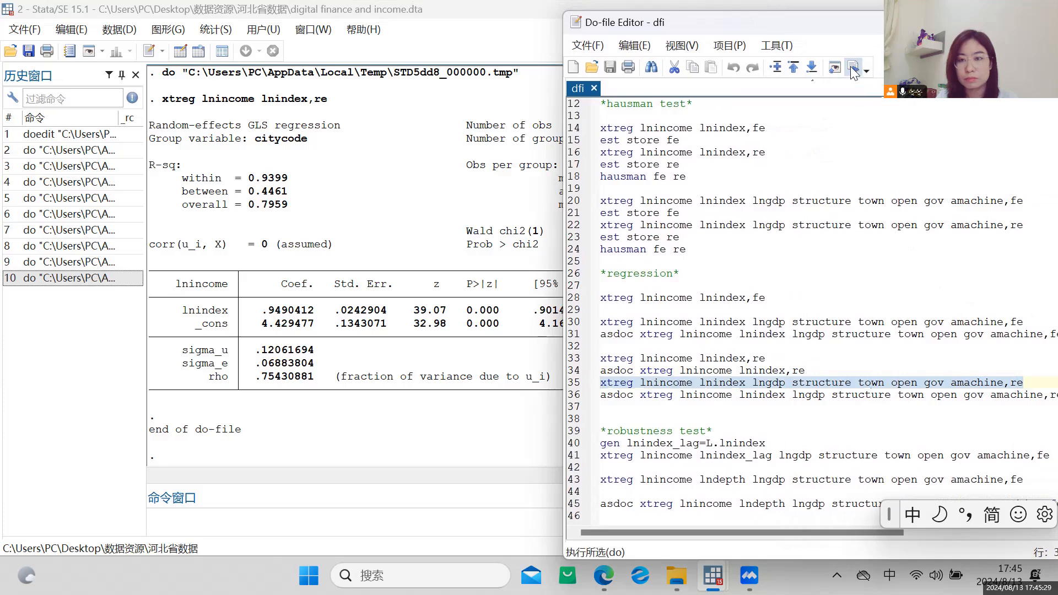
left_click_drag(707, 25, 770, 20)
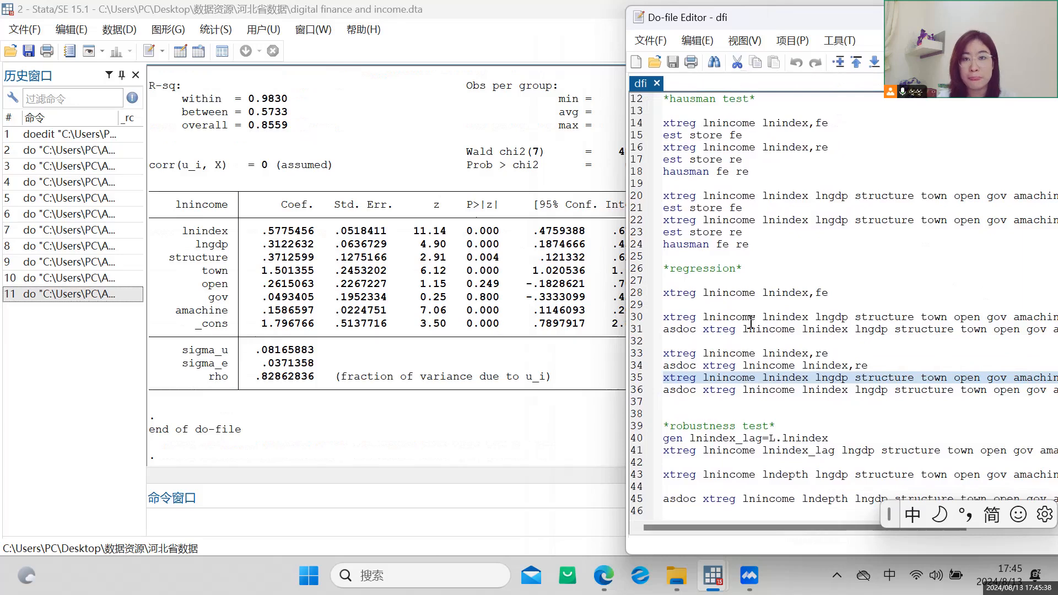
Run only the asdoc xtreg random-effects command on line 36 of the do-file and open the exported Myfile.doc.
left_click(666, 390)
left_click_drag(665, 390, 1006, 397)
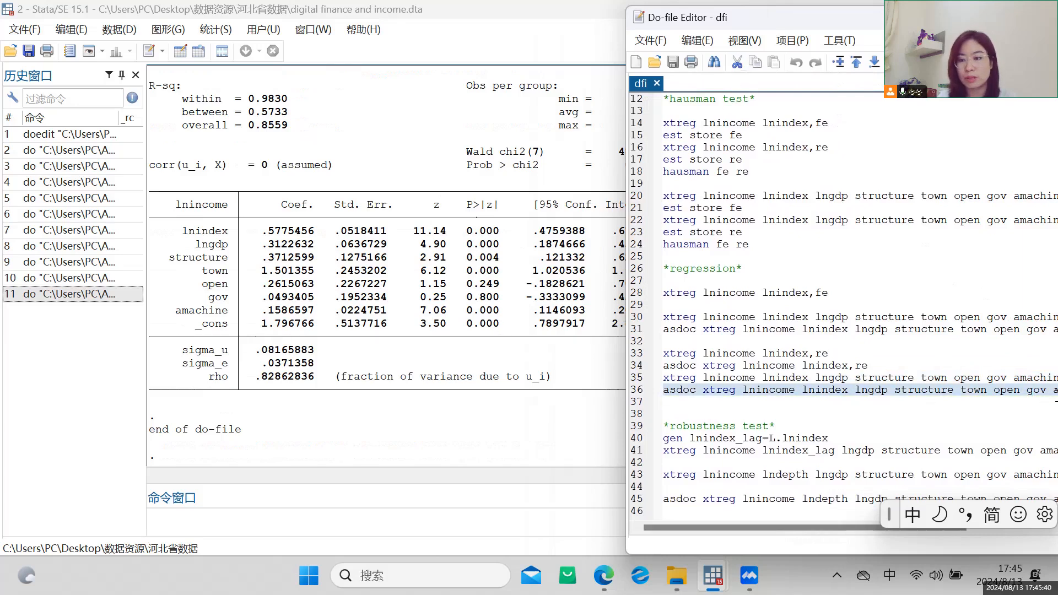
left_click_drag(841, 524, 901, 521)
left_click_drag(1017, 391, 630, 385)
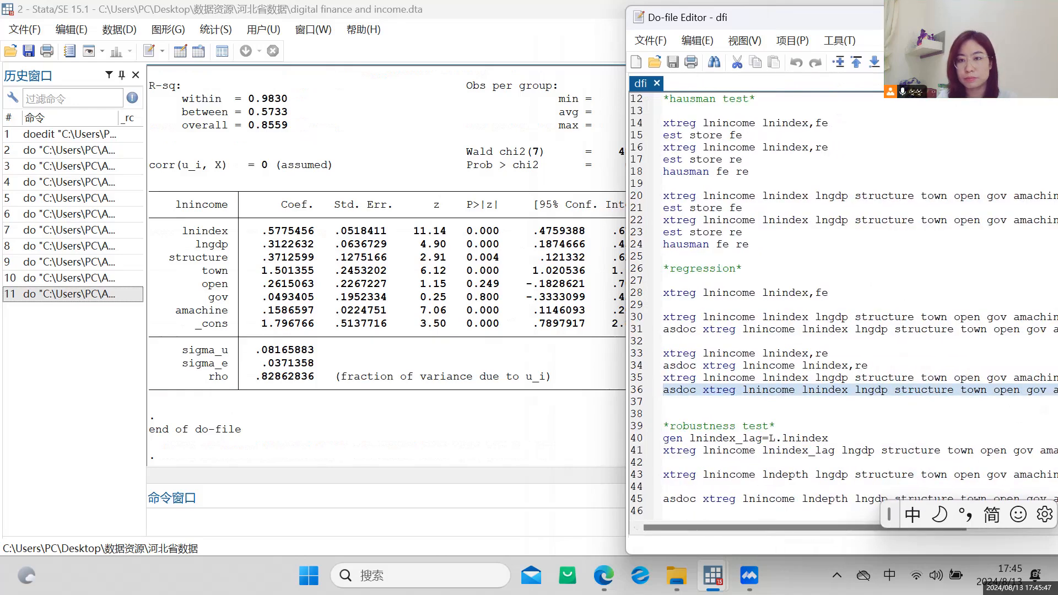
key("ctrl+d")
left_click(323, 394)
left_click(322, 392)
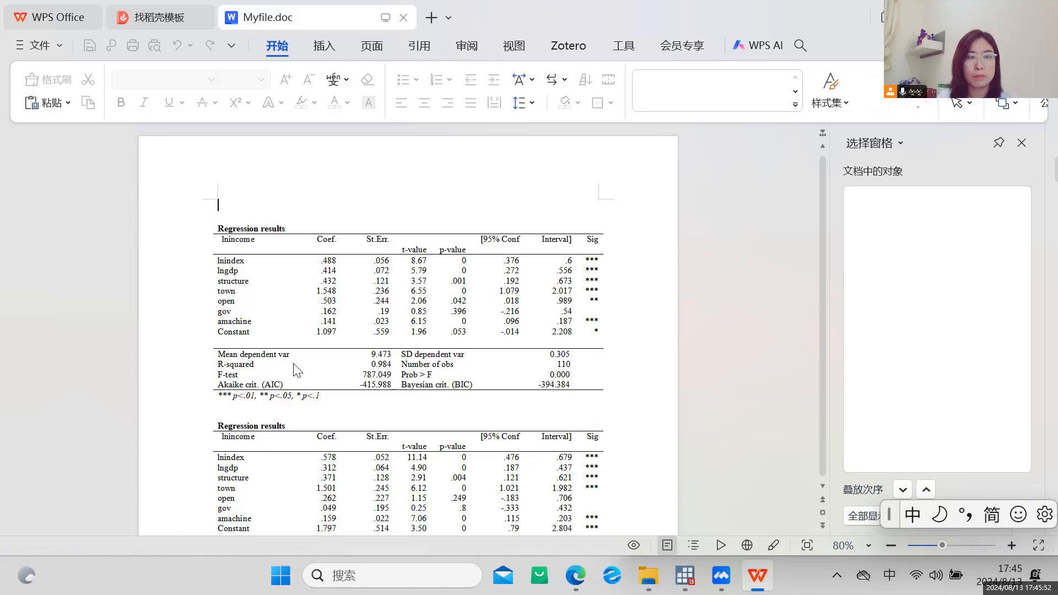
Examine the second Regression results table in Myfile.doc, including its significance stars, and close the document.
left_click(301, 408)
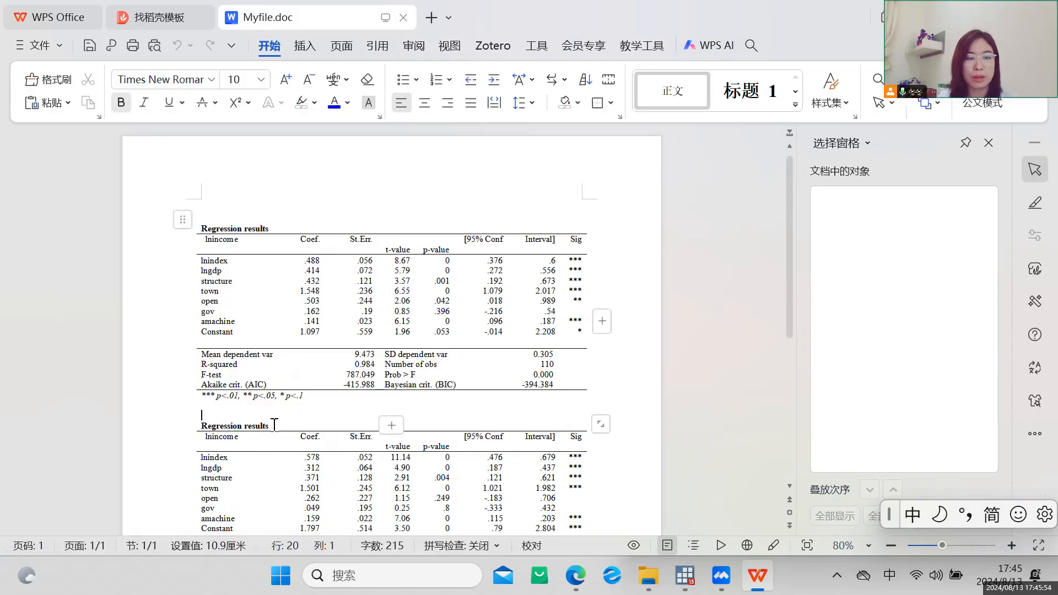
scroll(274, 424, "down", 5)
scroll(278, 250, "up", 1)
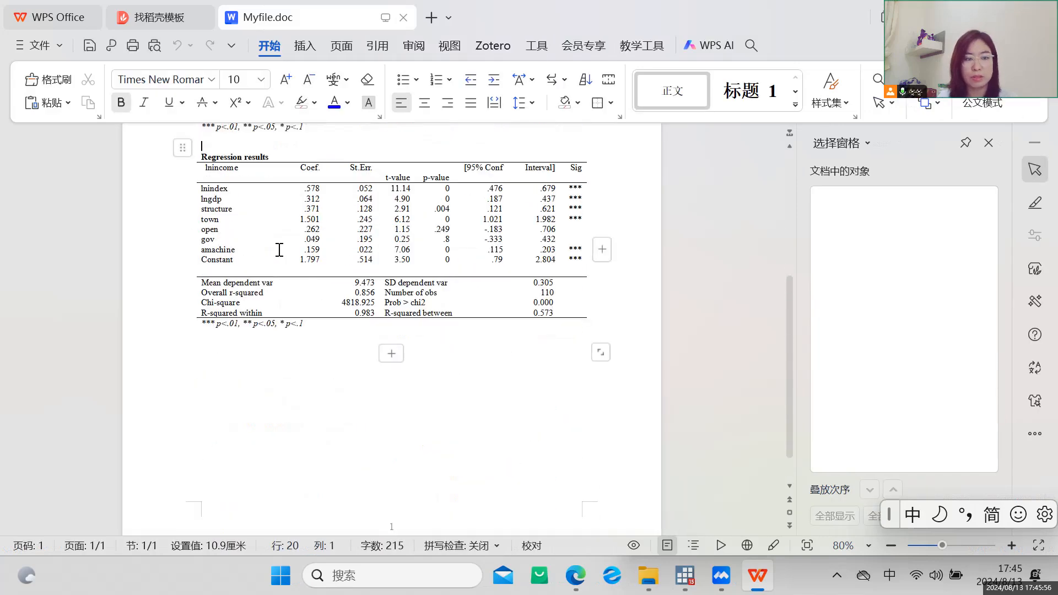
left_click(579, 187)
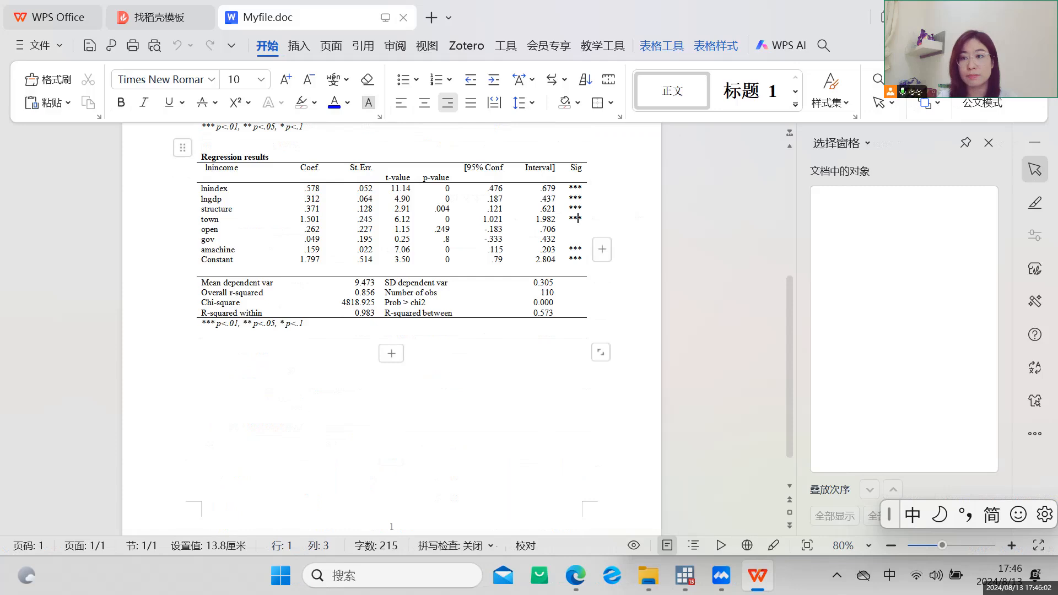
left_click(403, 18)
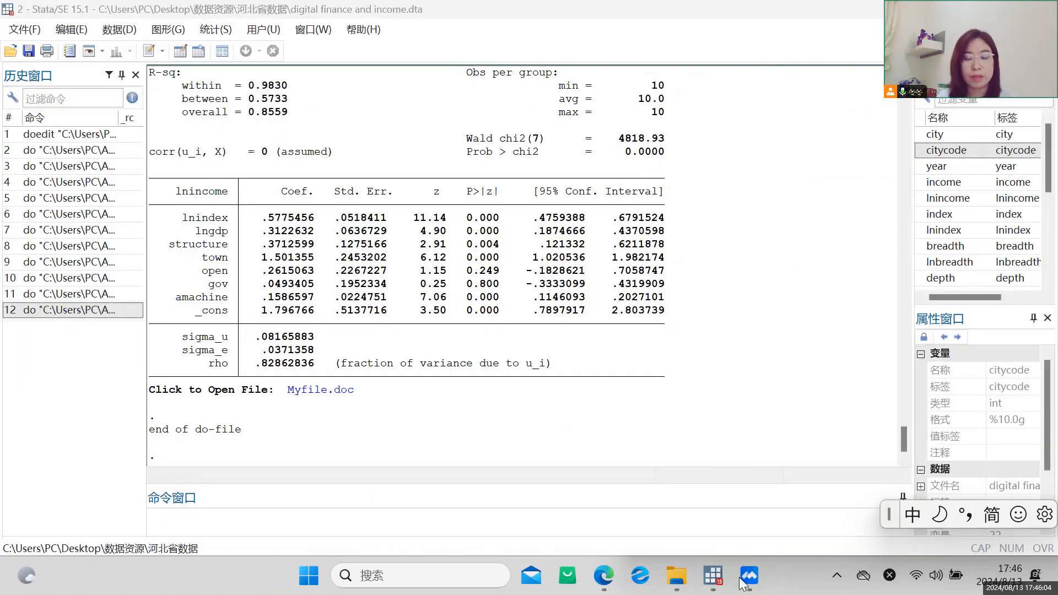
Return to the dfi do-file and run only line 40, gen lnindex_lag=L.lnindex, to create the lagged index variable.
left_click(748, 578)
left_click(719, 578)
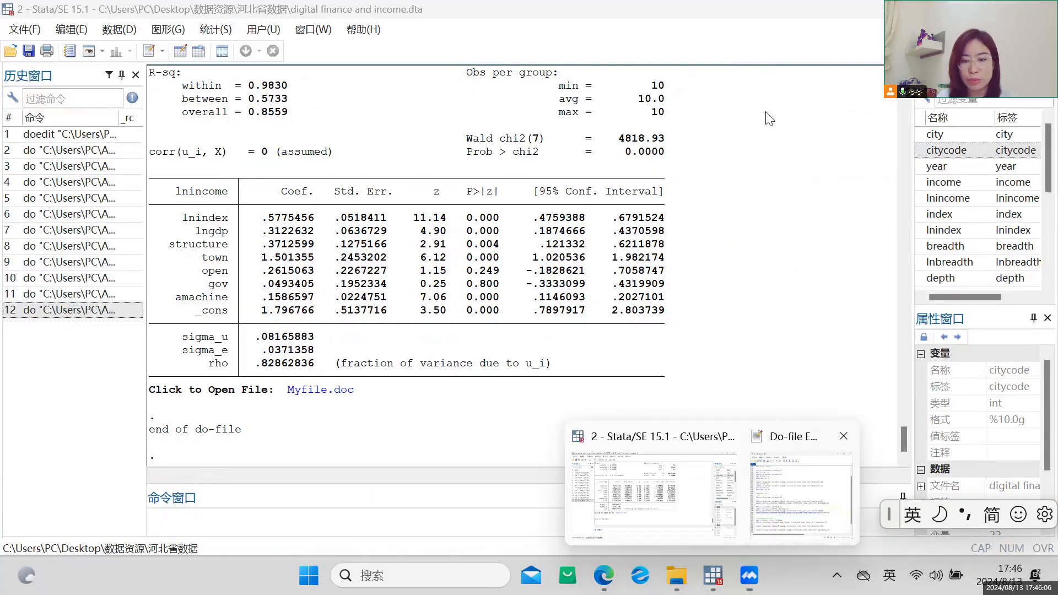
left_click(761, 92)
mouse_move(716, 577)
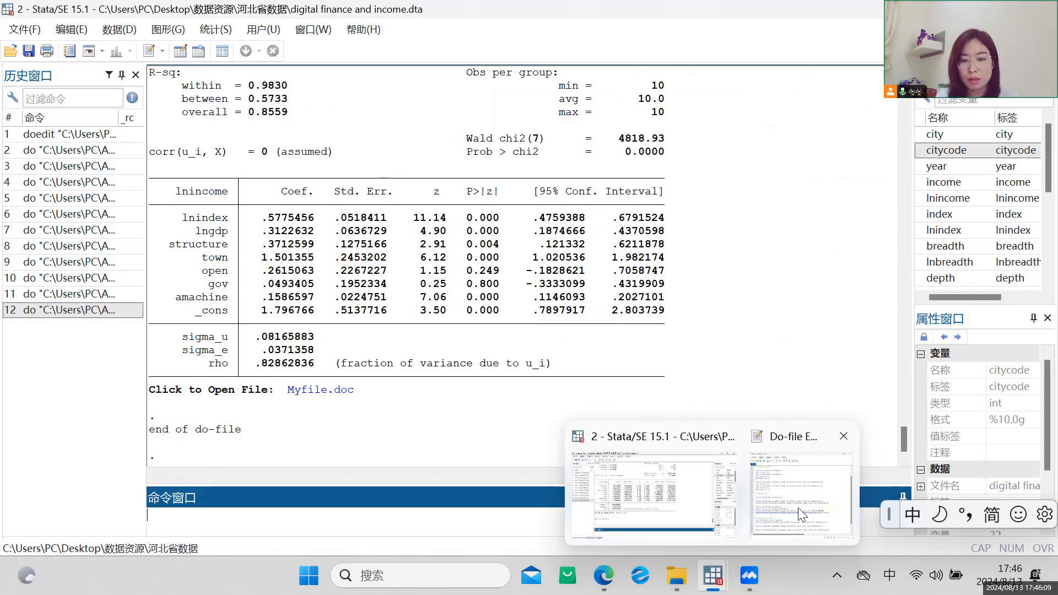
left_click(798, 508)
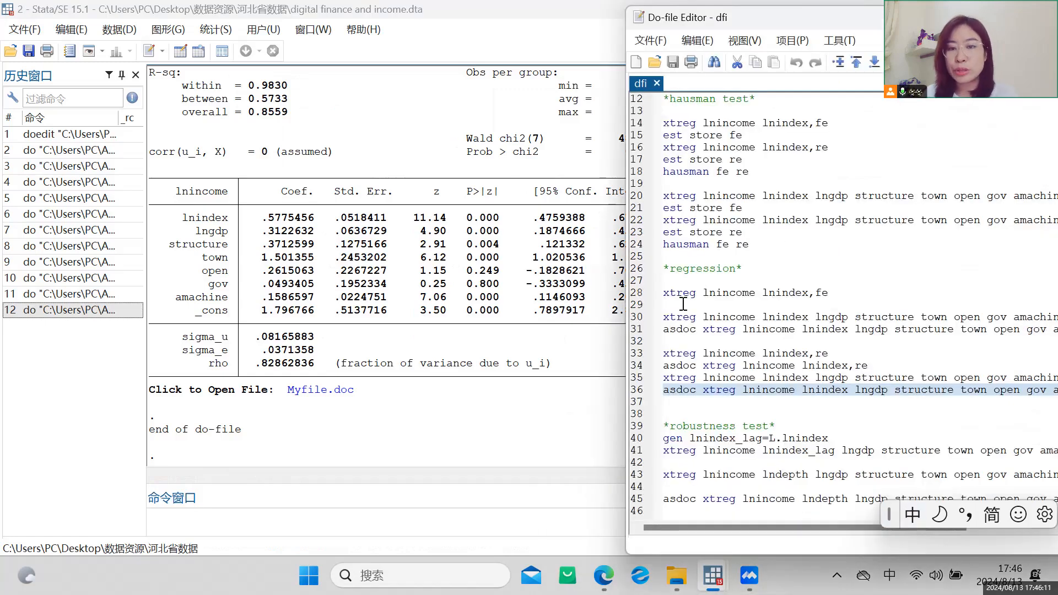
mouse_move(765, 18)
left_mouse_down()
mouse_move(759, 8)
mouse_move(757, 35)
mouse_move(797, 25)
mouse_move(764, 29)
left_mouse_up()
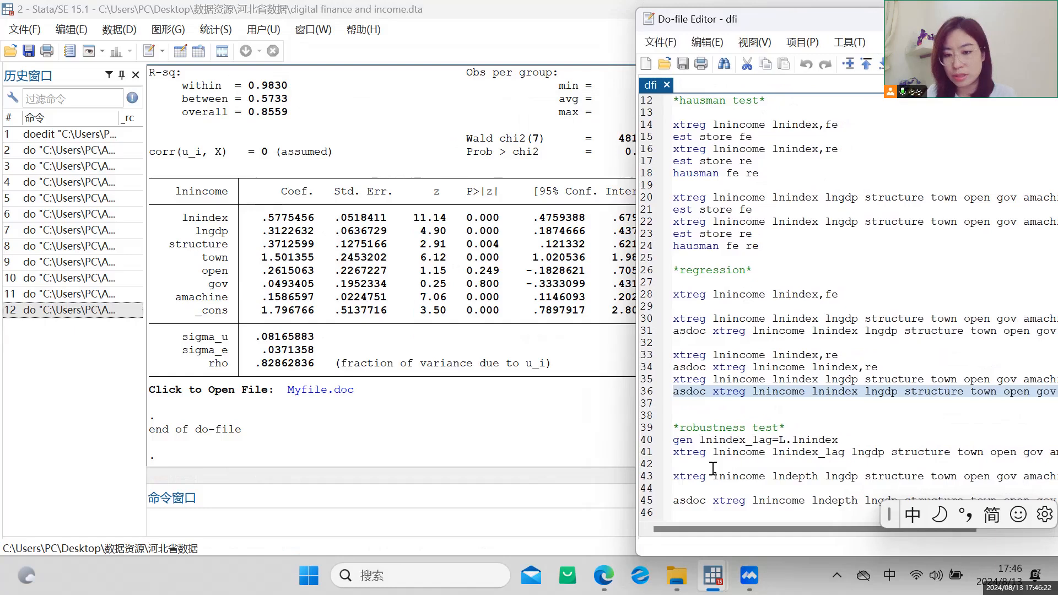
left_click_drag(674, 439, 866, 439)
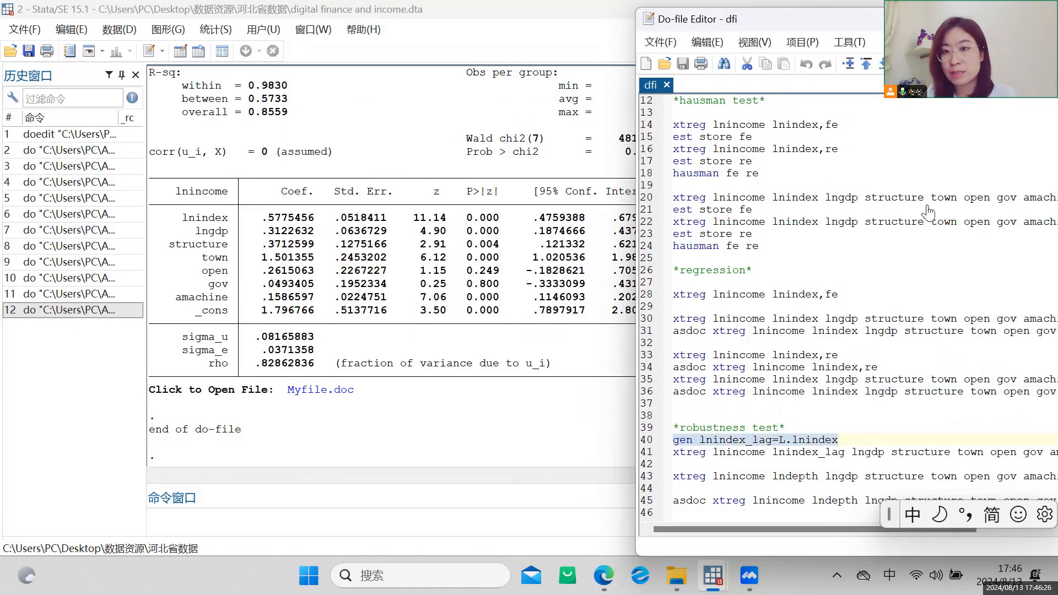
key("ctrl+d")
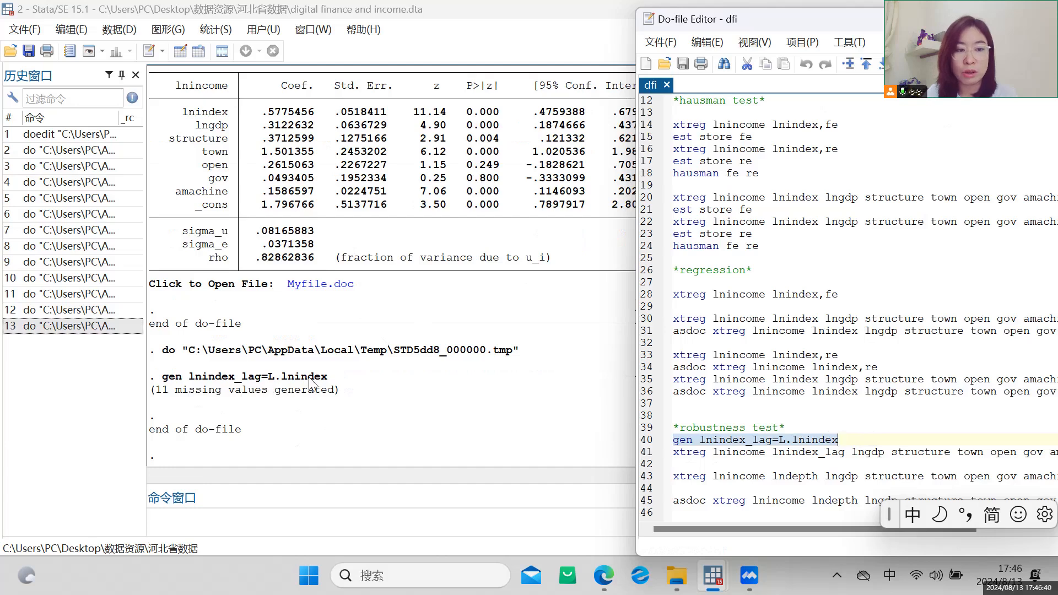
Check the lnindex_lag column in the data editor's browse mode and close the editor.
left_click(121, 30)
mouse_move(155, 70)
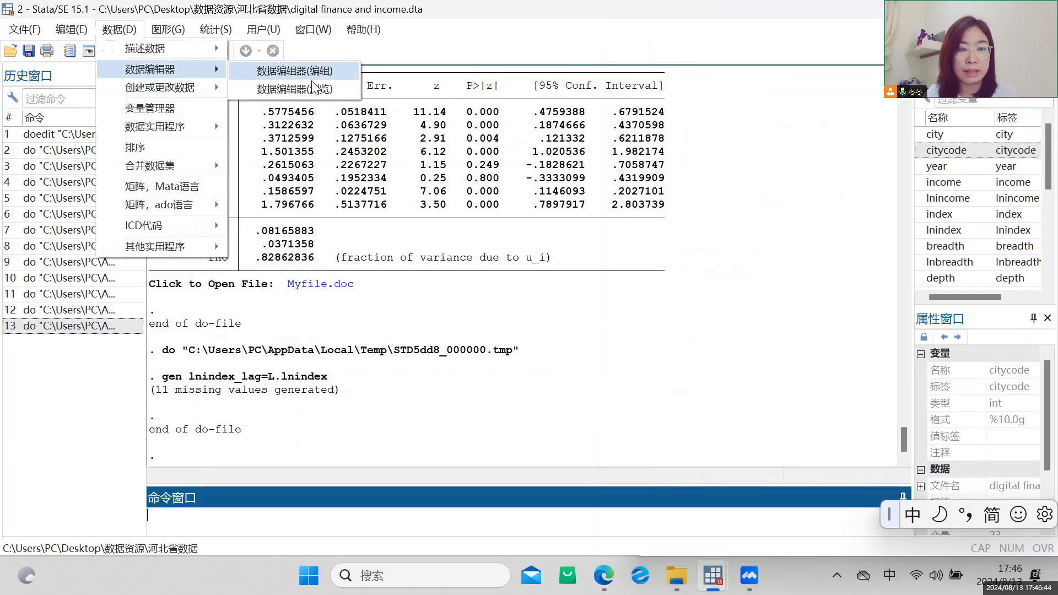
left_click(294, 88)
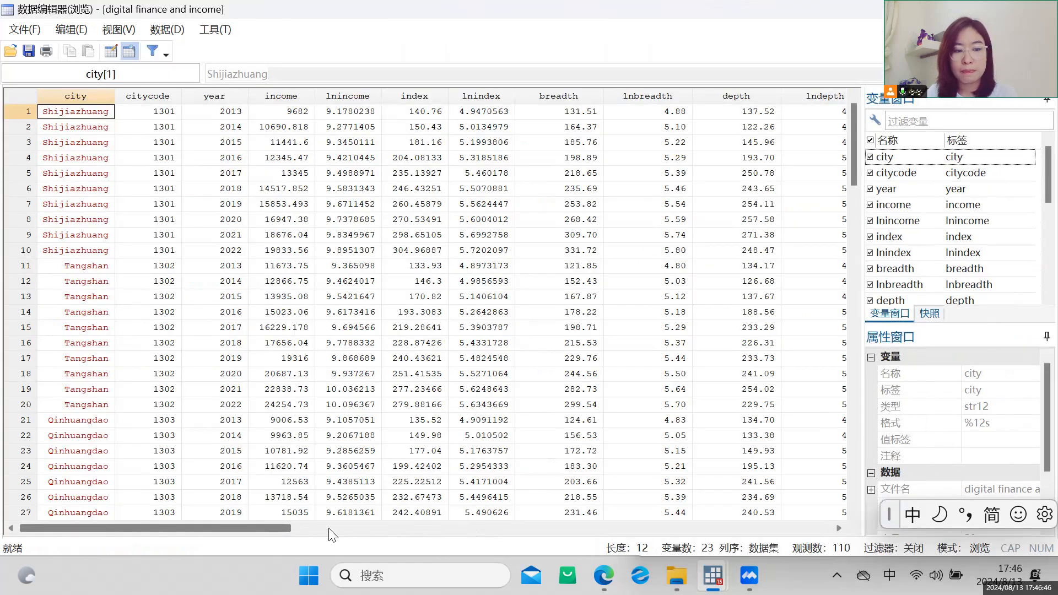
left_click_drag(268, 528, 658, 535)
left_click(452, 97)
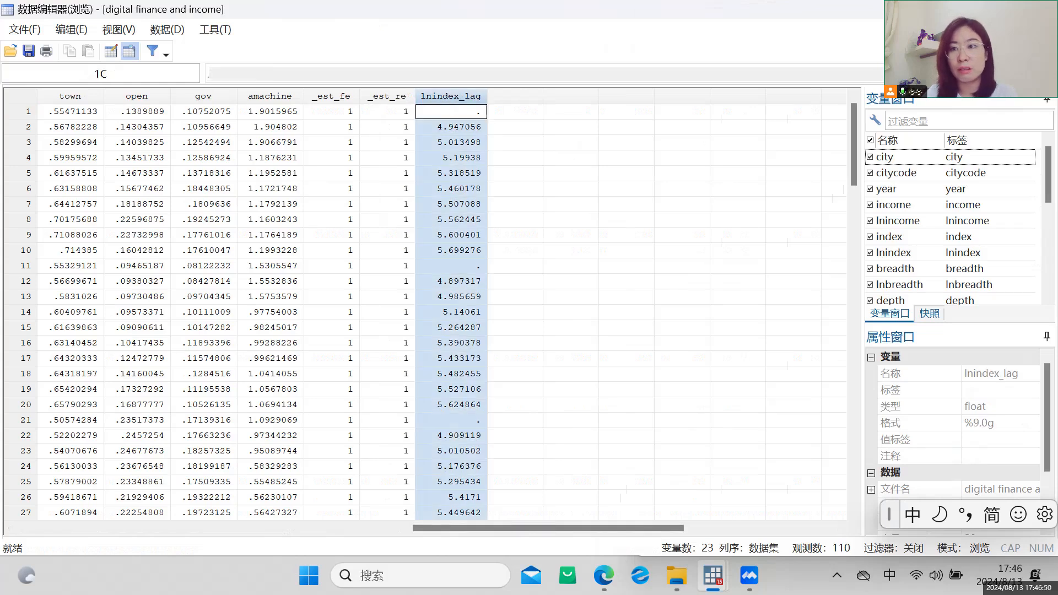
left_click(1040, 9)
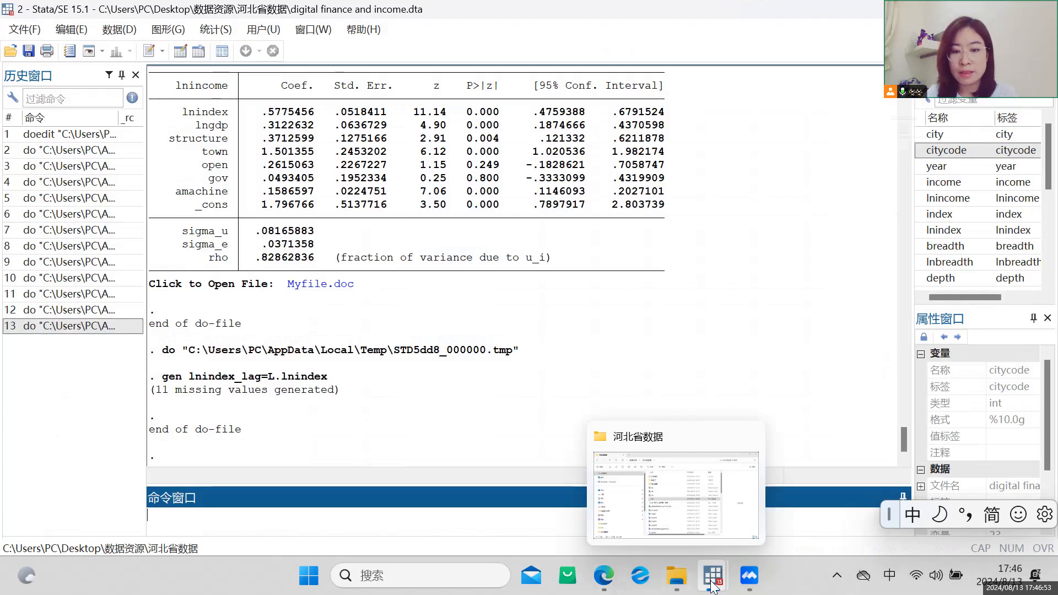
Run only the fixed-effects robustness regression with lnindex_lag on line 41 of the do-file and show its full results.
mouse_move(712, 575)
left_click(777, 436)
left_click_drag(805, 26, 791, 28)
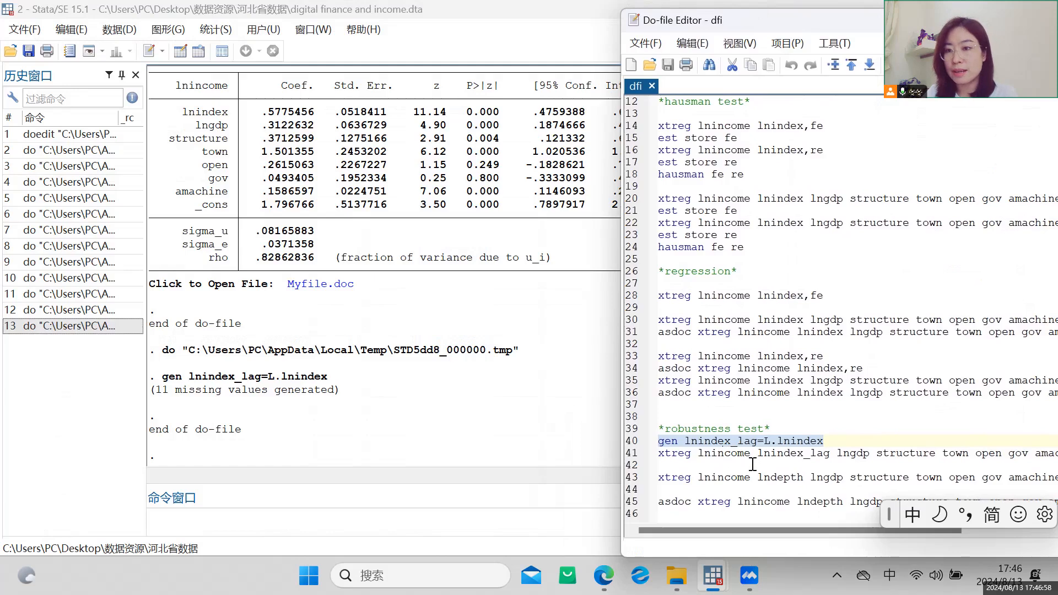
left_click(703, 461)
left_click(656, 456)
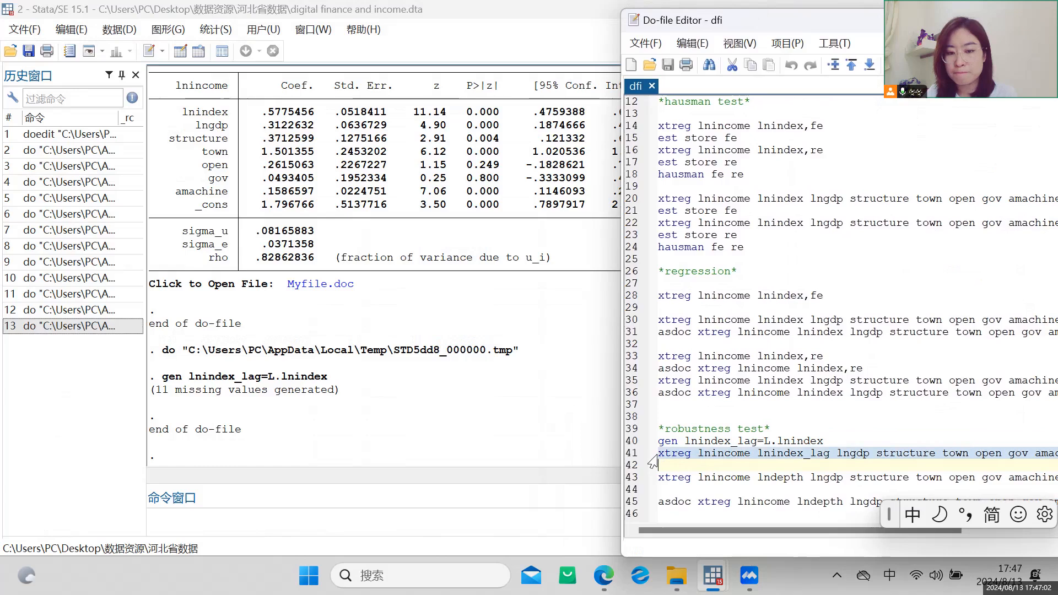
left_click(913, 65)
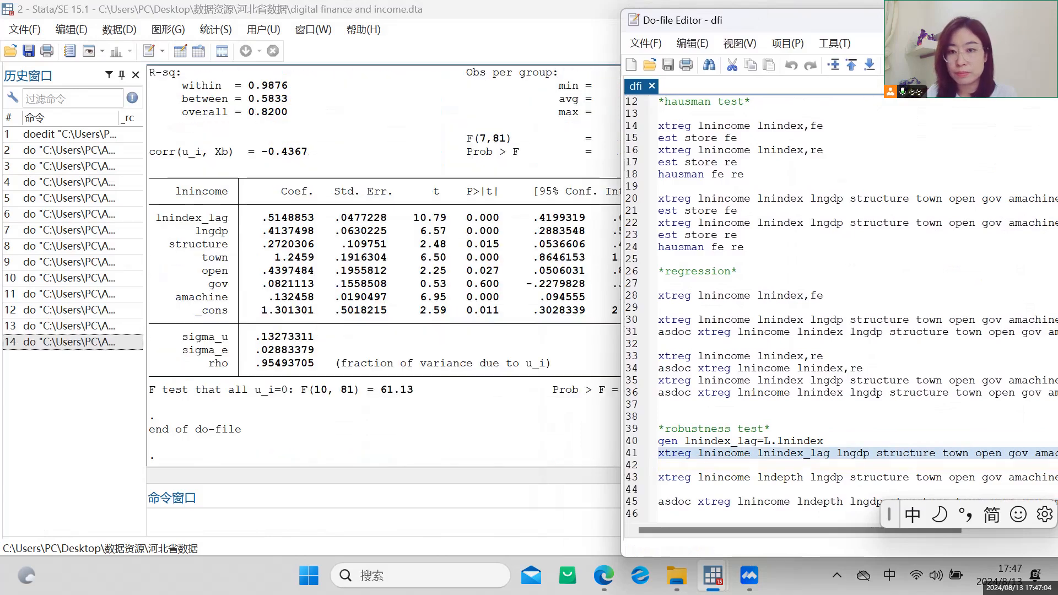
left_click(446, 422)
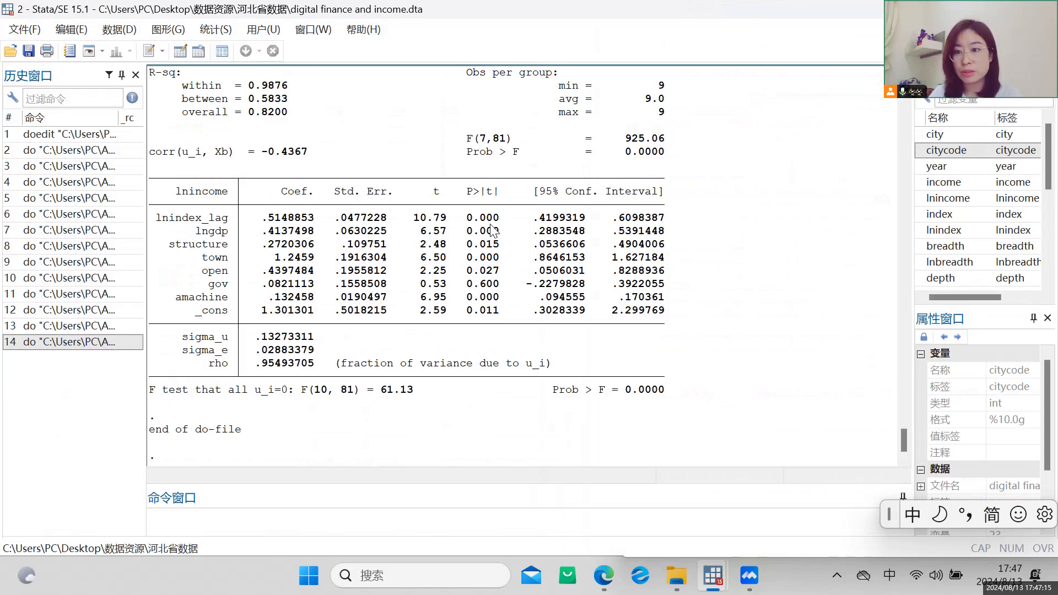
Run only the fixed-effects robustness regression with lndepth on line 43 of the do-file and show its full results.
mouse_move(717, 576)
left_click(770, 507)
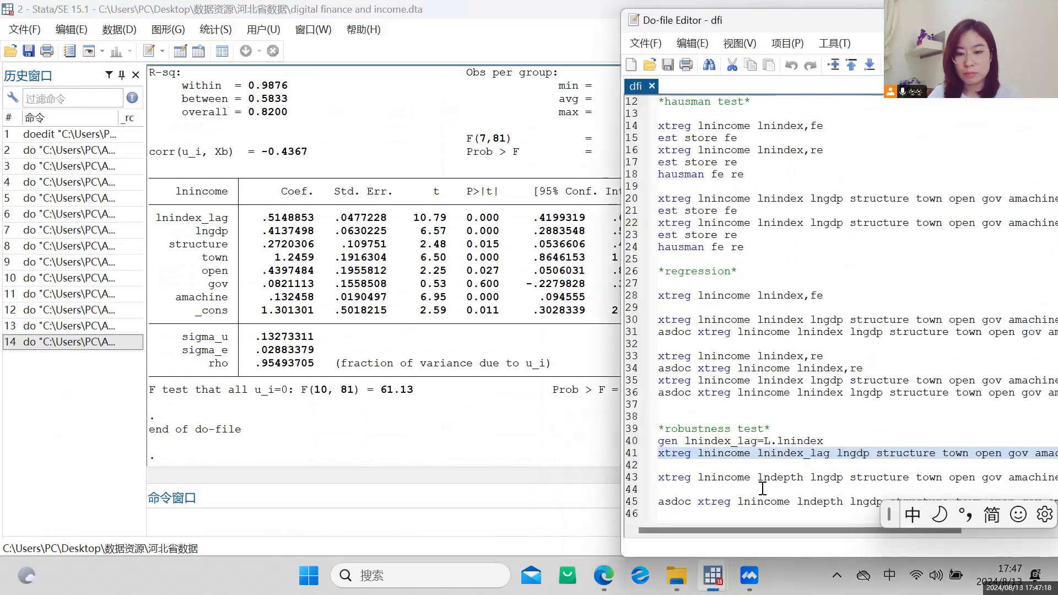
left_click_drag(815, 25, 728, 37)
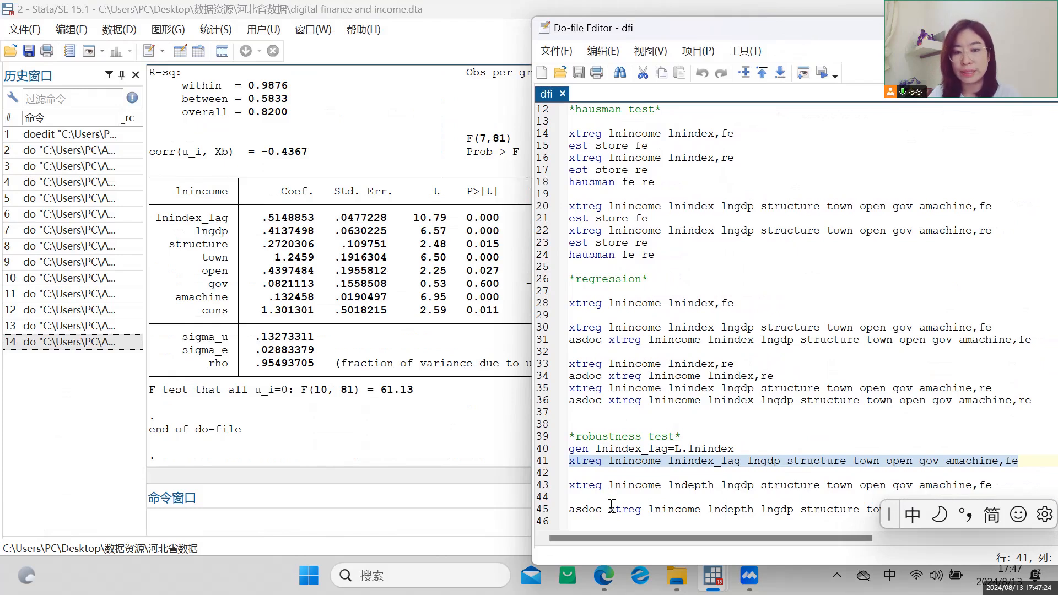
left_click_drag(573, 487, 1011, 487)
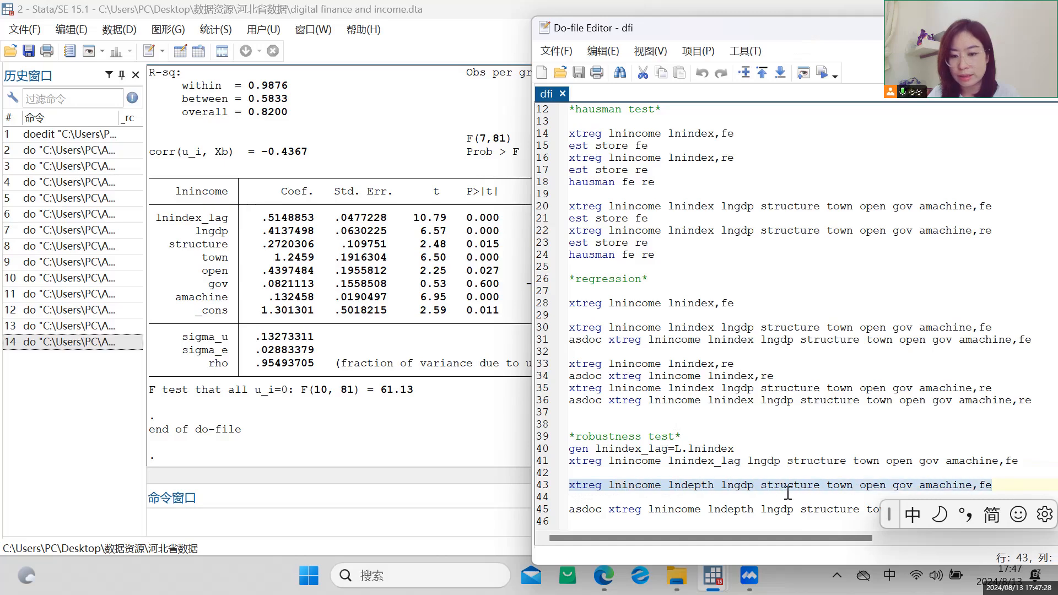
left_click(671, 485)
left_click_drag(671, 485, 715, 486)
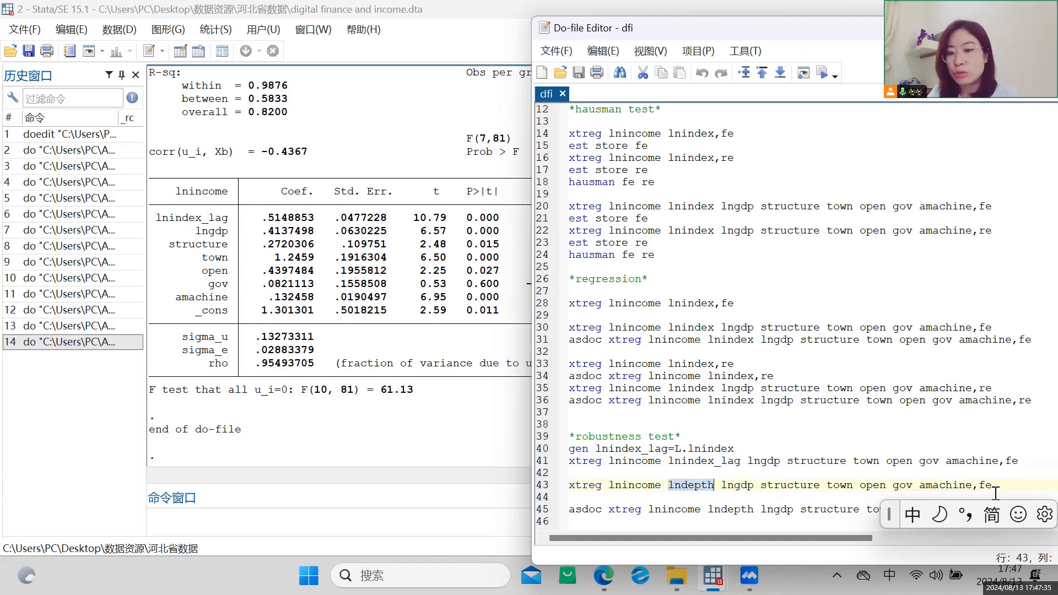
left_click_drag(992, 485, 555, 486)
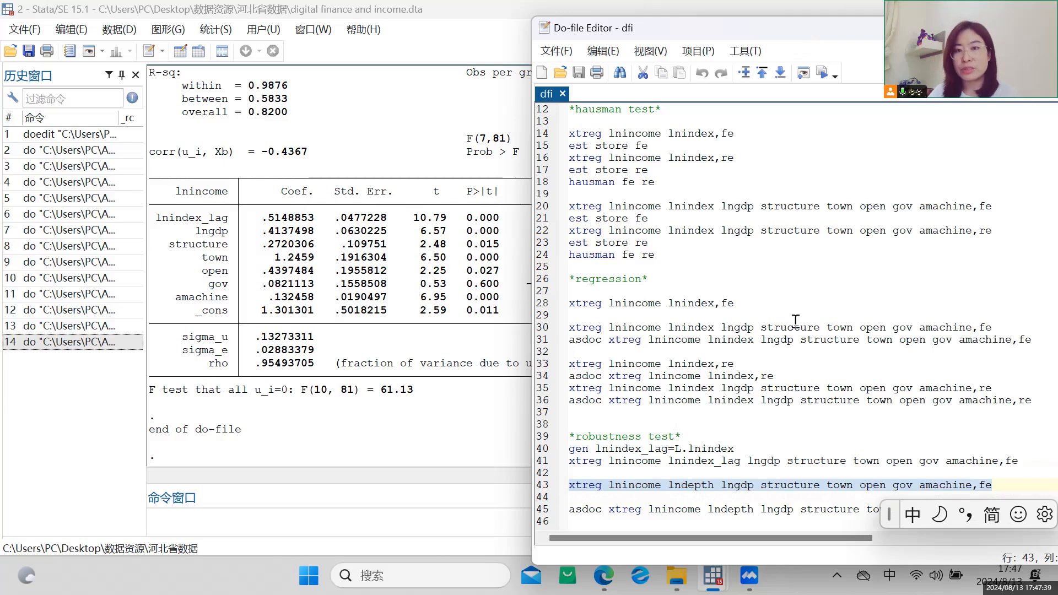
left_click(822, 73)
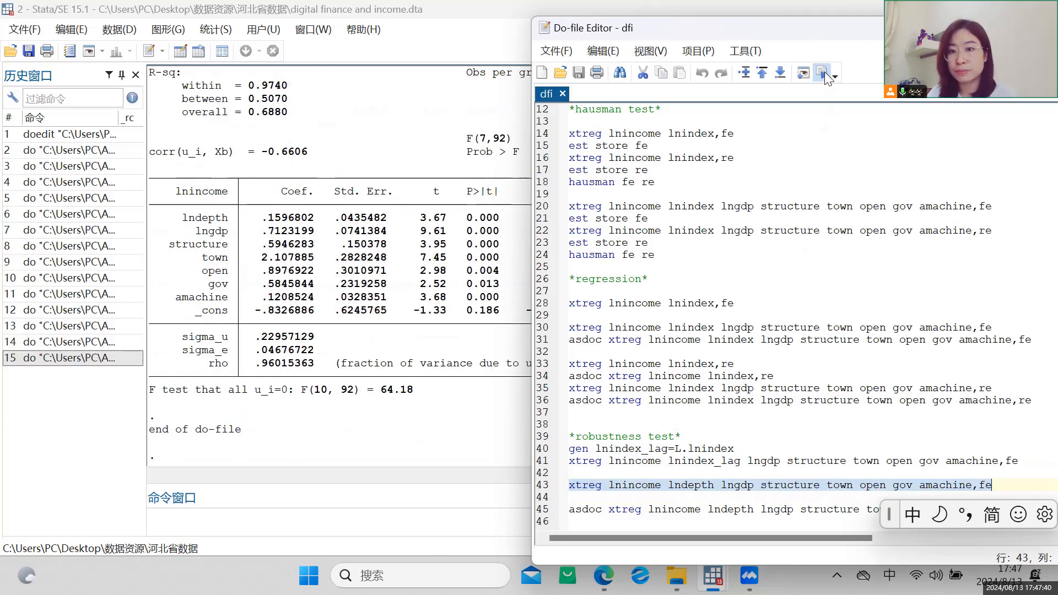
left_click(368, 447)
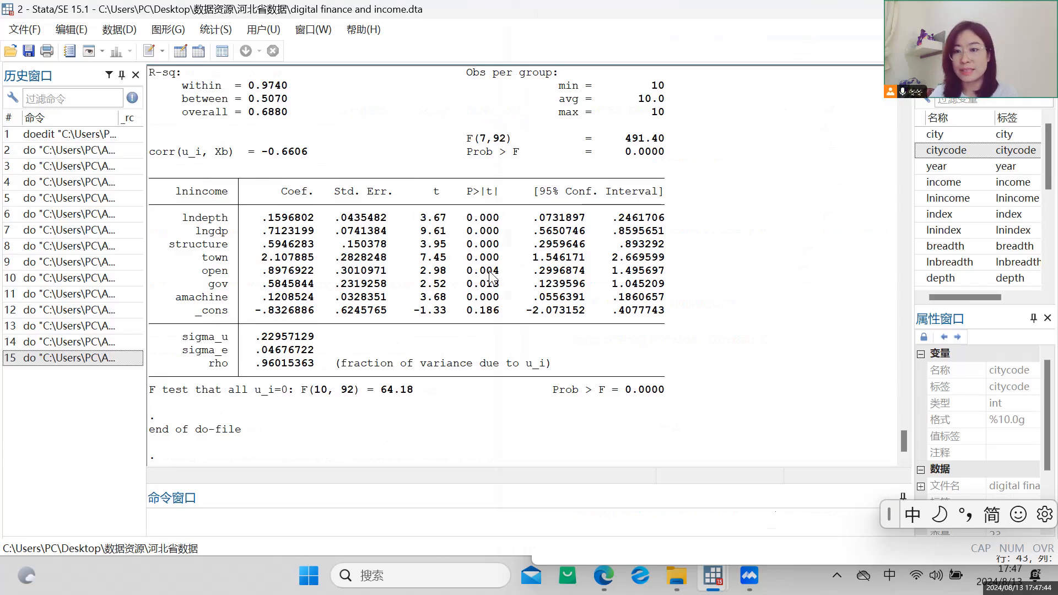
Bring the dfi do-file back in front and review its code from the use command through the robustness test section.
mouse_move(717, 583)
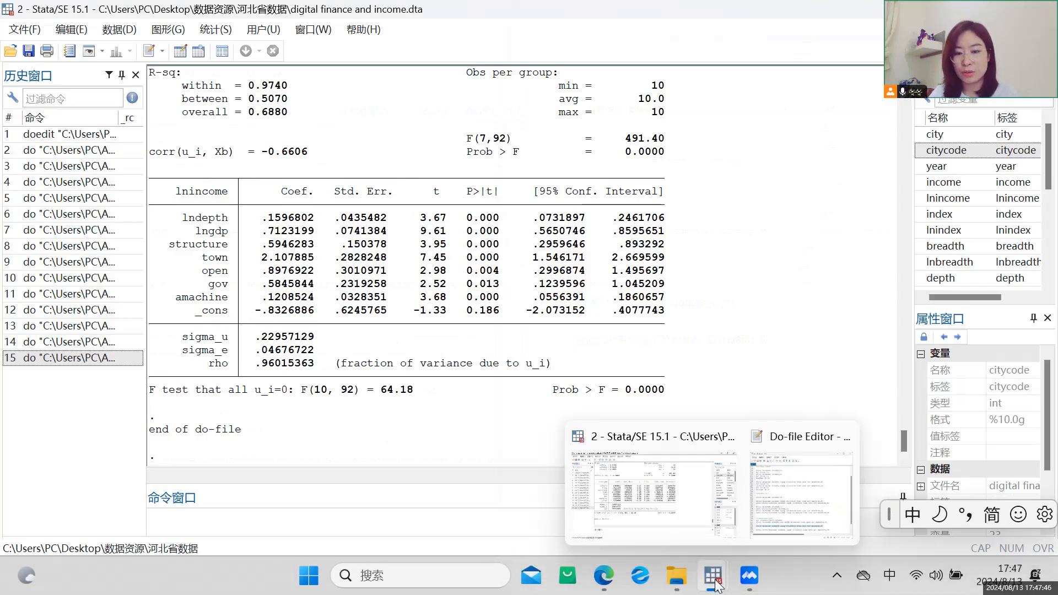
left_click(802, 485)
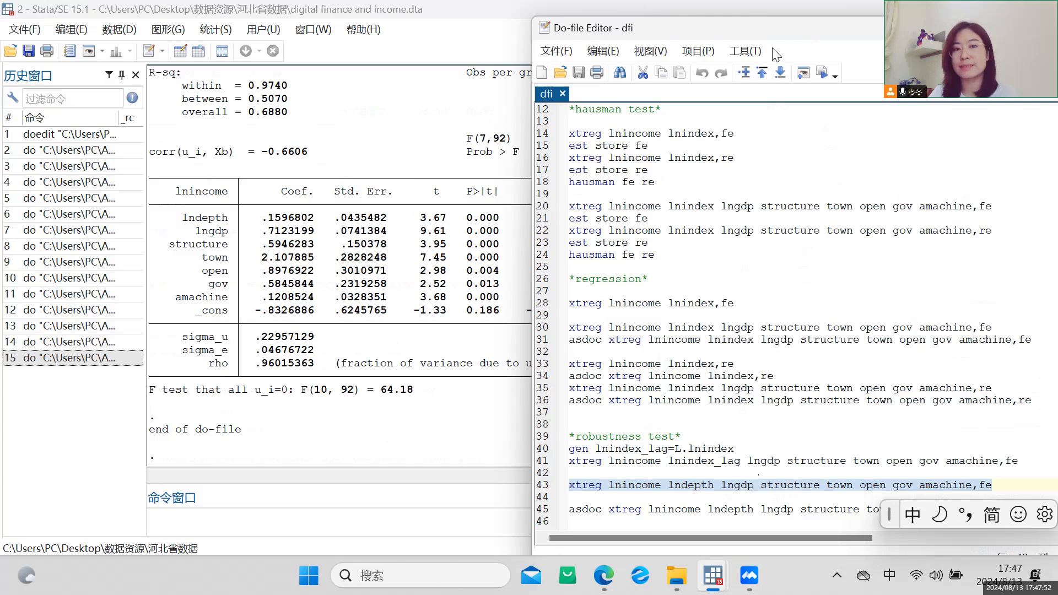
left_click_drag(765, 35, 755, 29)
scroll(742, 240, "up", 4)
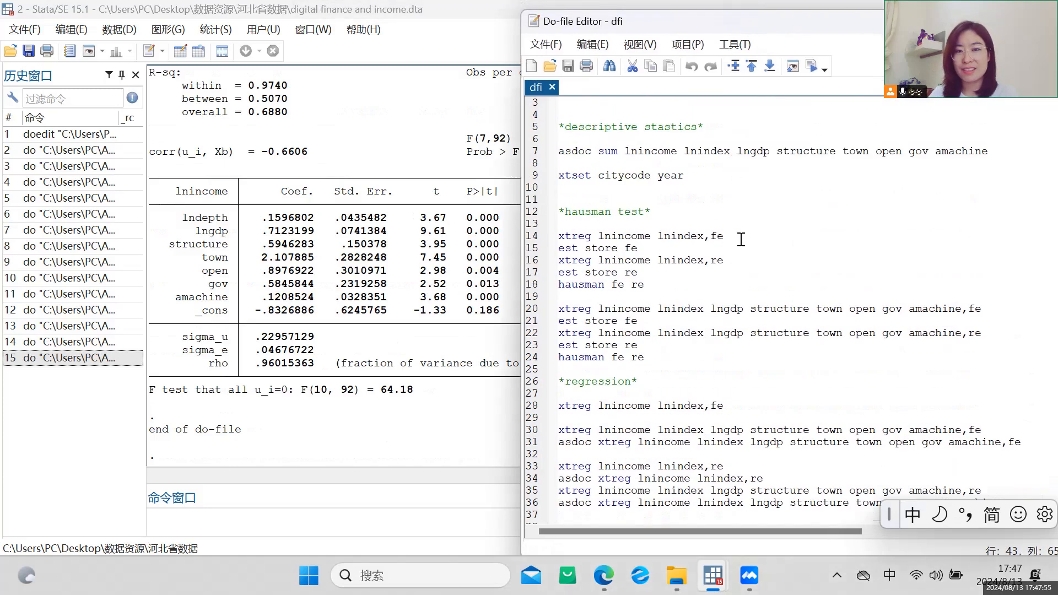
left_click(987, 99)
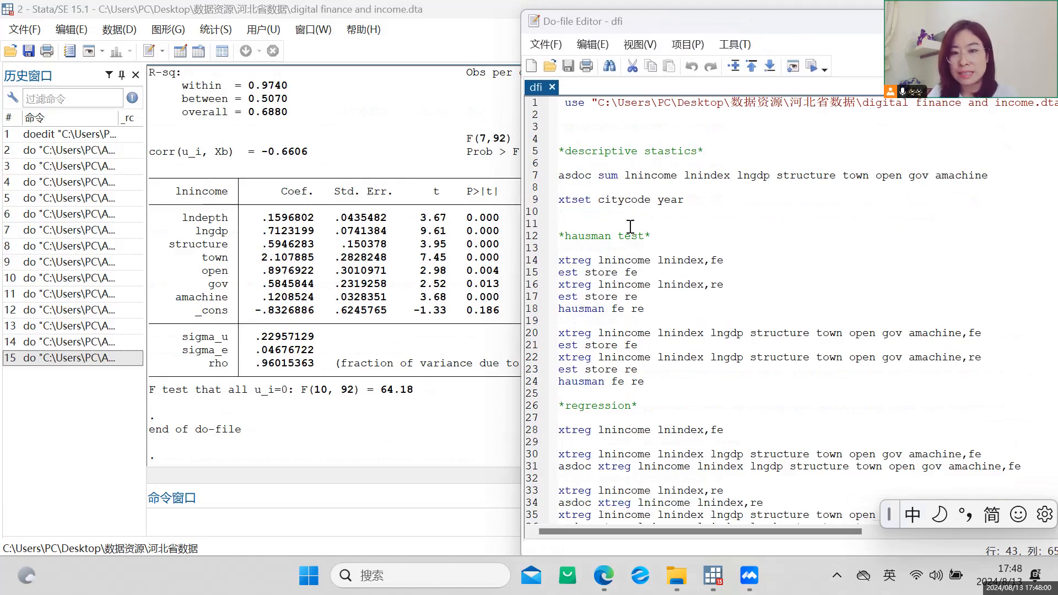
scroll(572, 248, "down", 3)
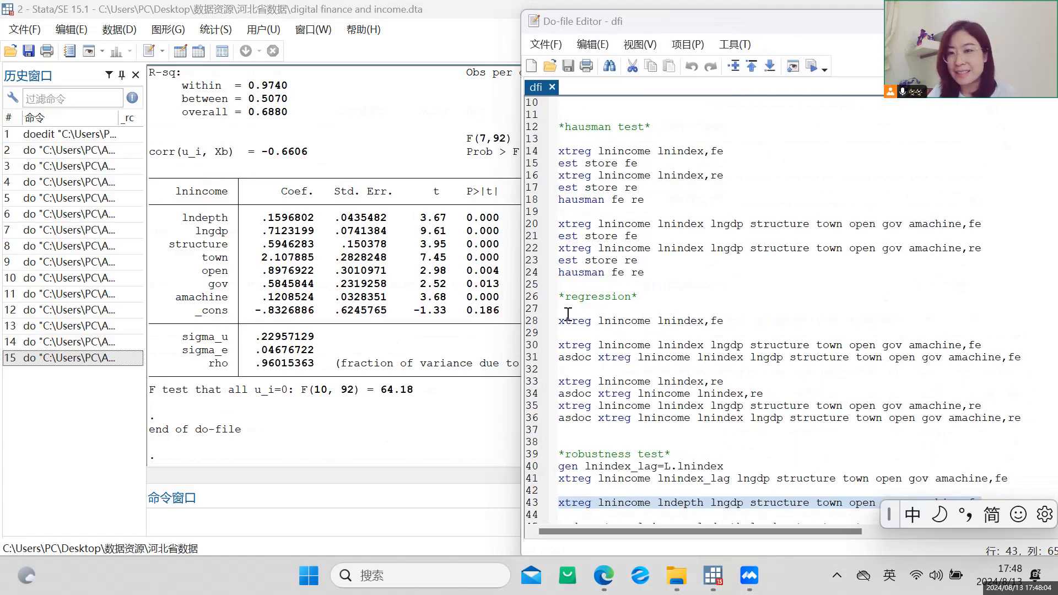
scroll(569, 314, "down", 1)
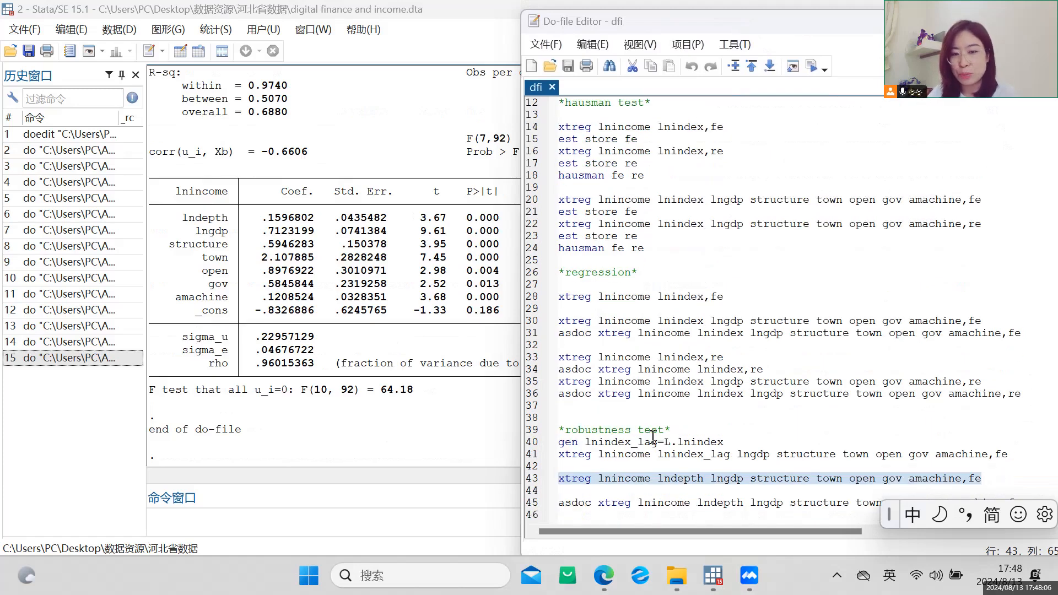
left_click_drag(774, 31, 549, 55)
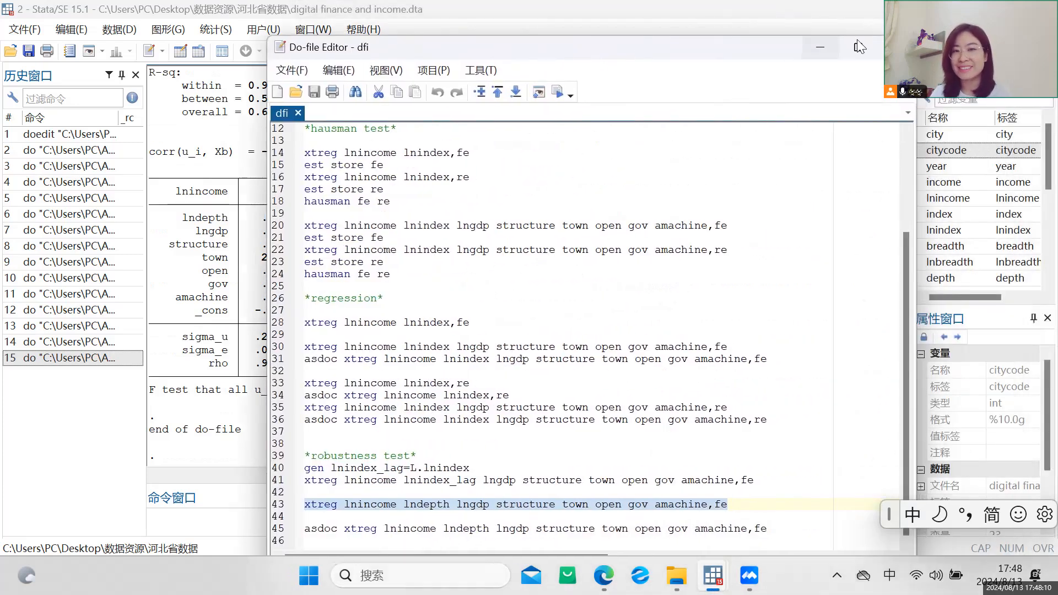
left_click(655, 9)
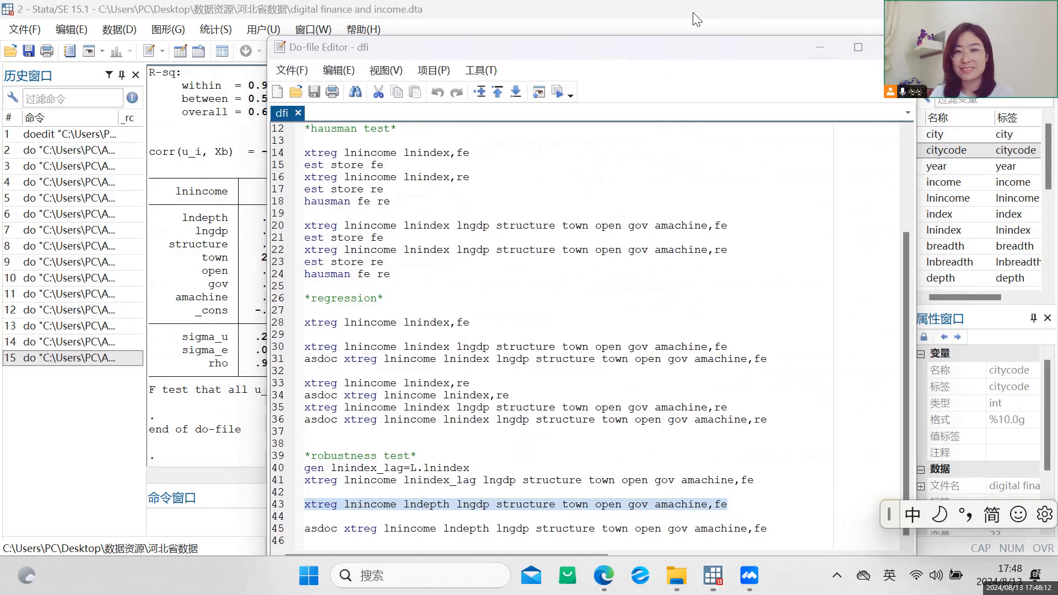